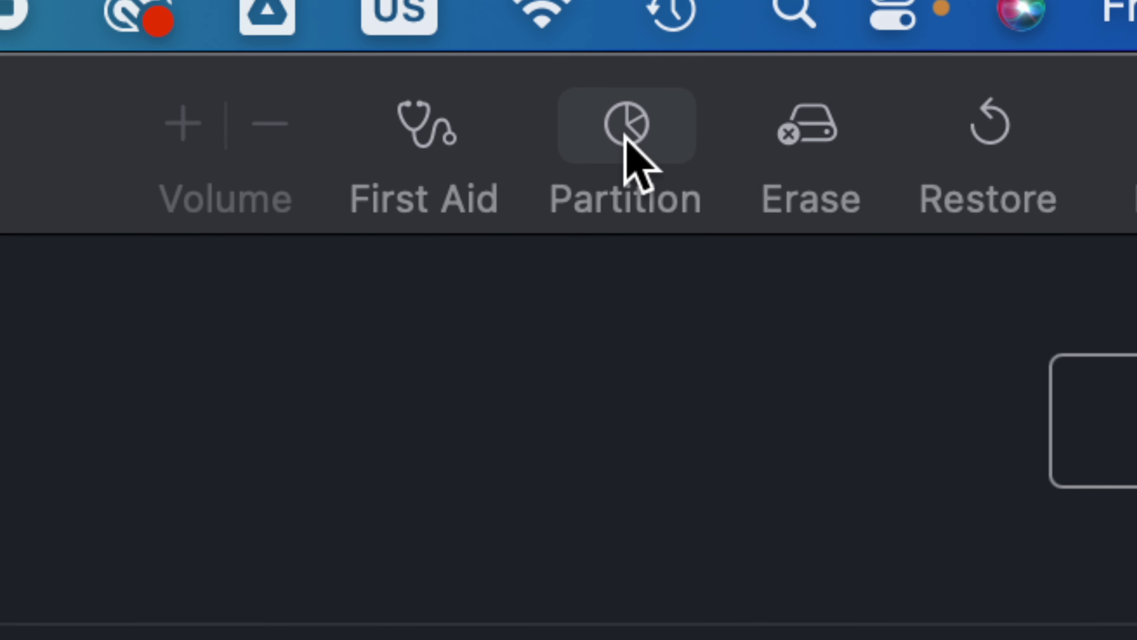
# - Begin partitioning the Samsung PSSD T5 EVO drive and add a second partition rather than a volume
pyautogui.click(625, 138)
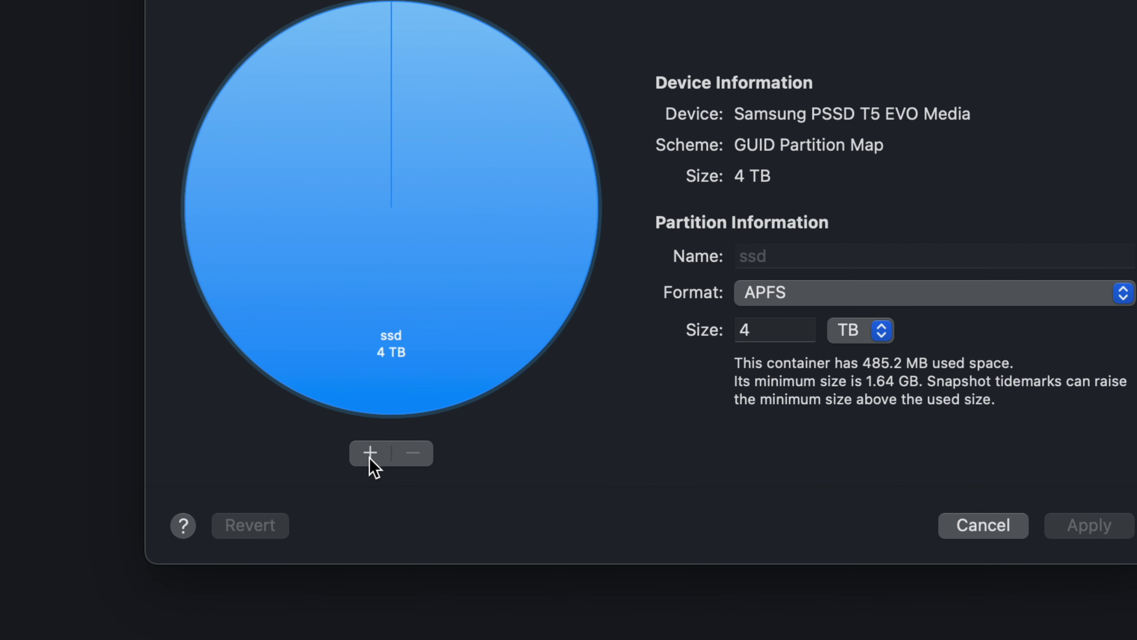
pyautogui.click(371, 456)
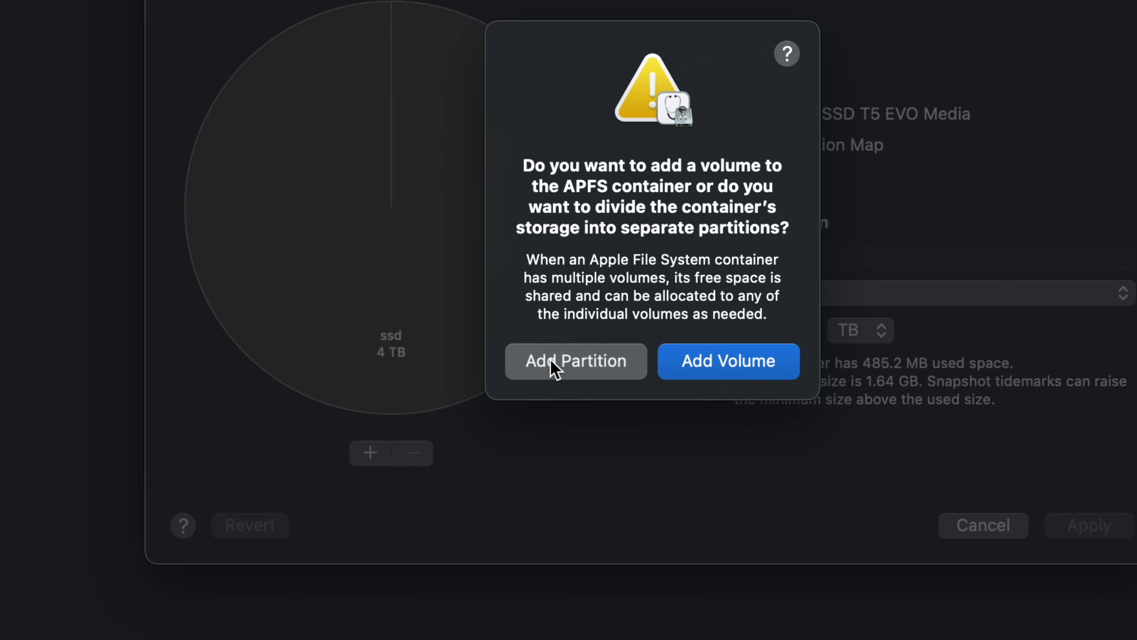
pyautogui.click(556, 369)
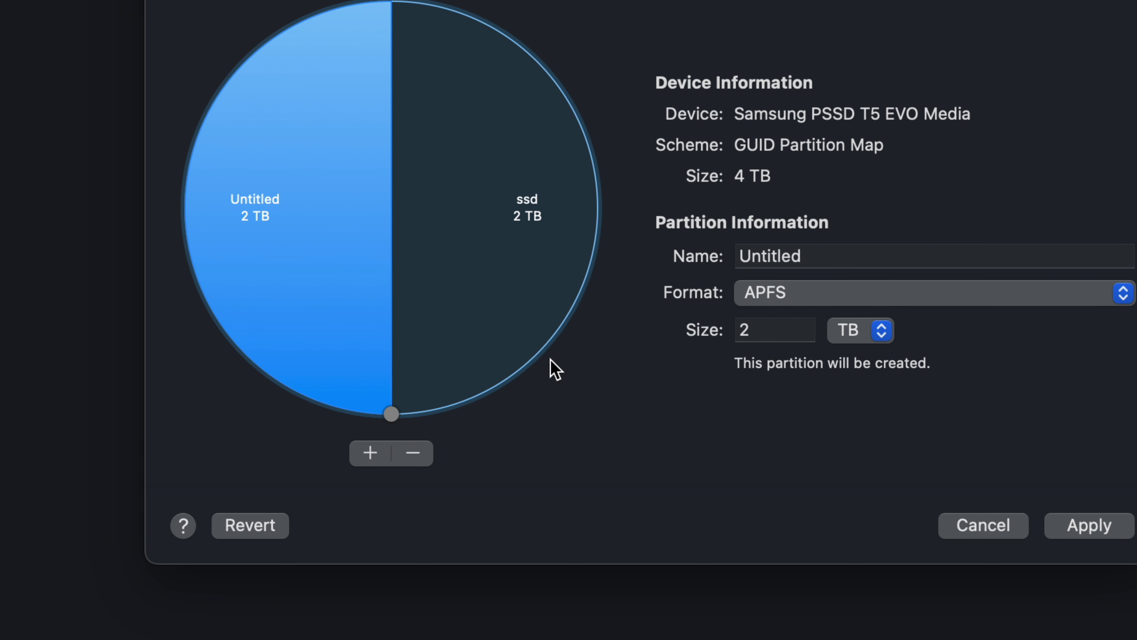
# - Shrink the ssd partition to about 998 GB, leaving about 3 TB for the new partition
pyautogui.click(438, 228)
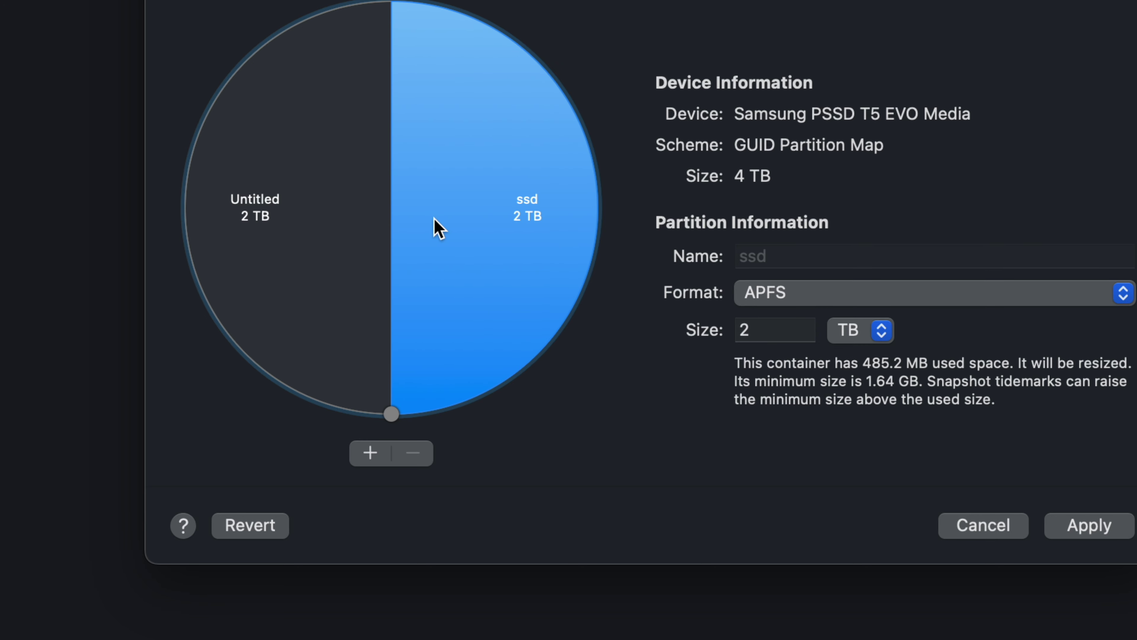
pyautogui.click(317, 234)
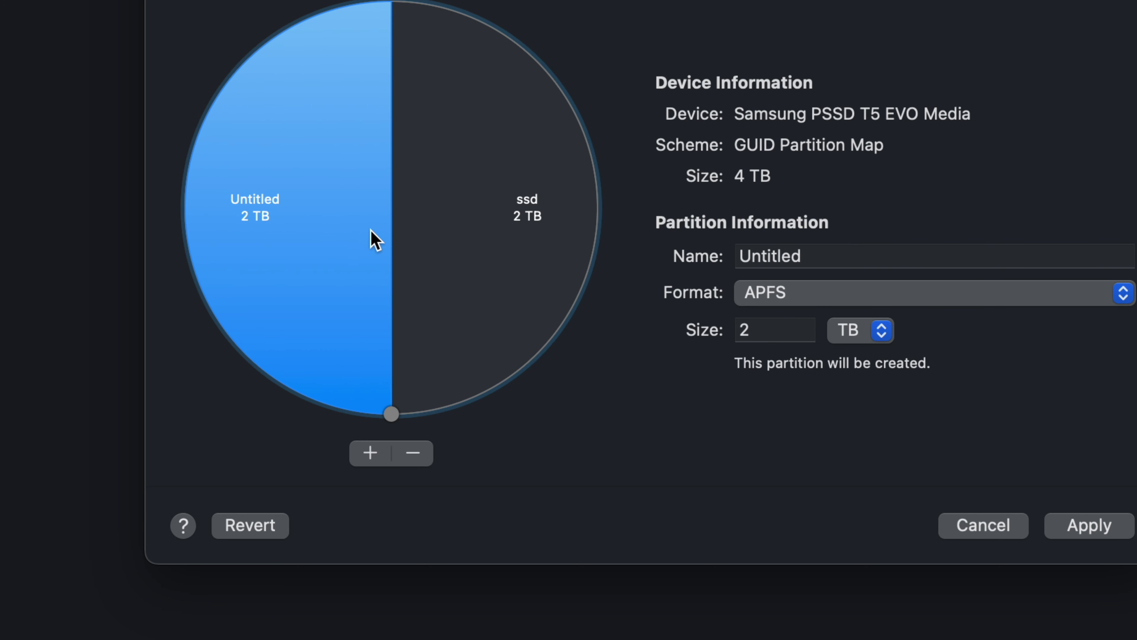
pyautogui.click(458, 255)
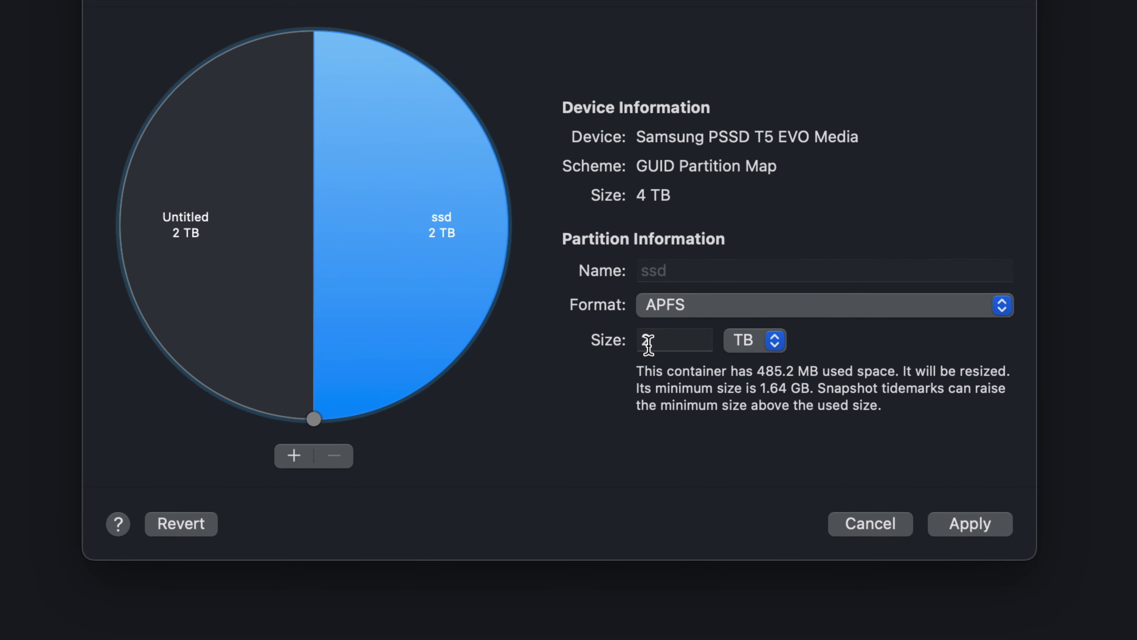
pyautogui.moveTo(313, 419); pyautogui.dragTo(518, 239)
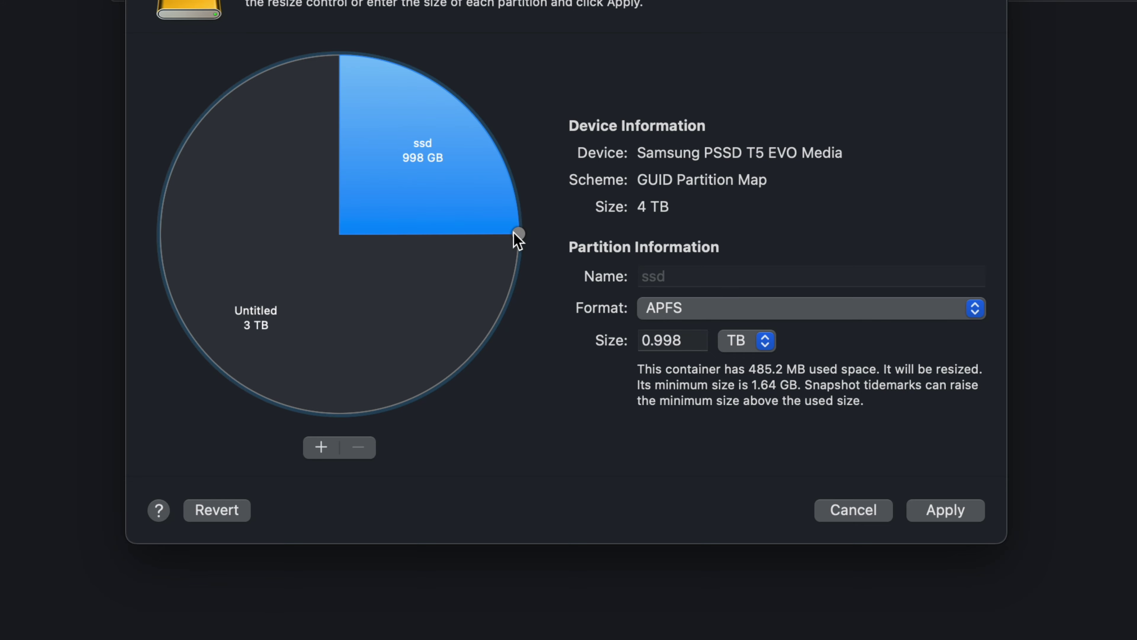
# - Split the ssd partition to add a third partition and reduce the new one to about 199 GB
pyautogui.click(393, 334)
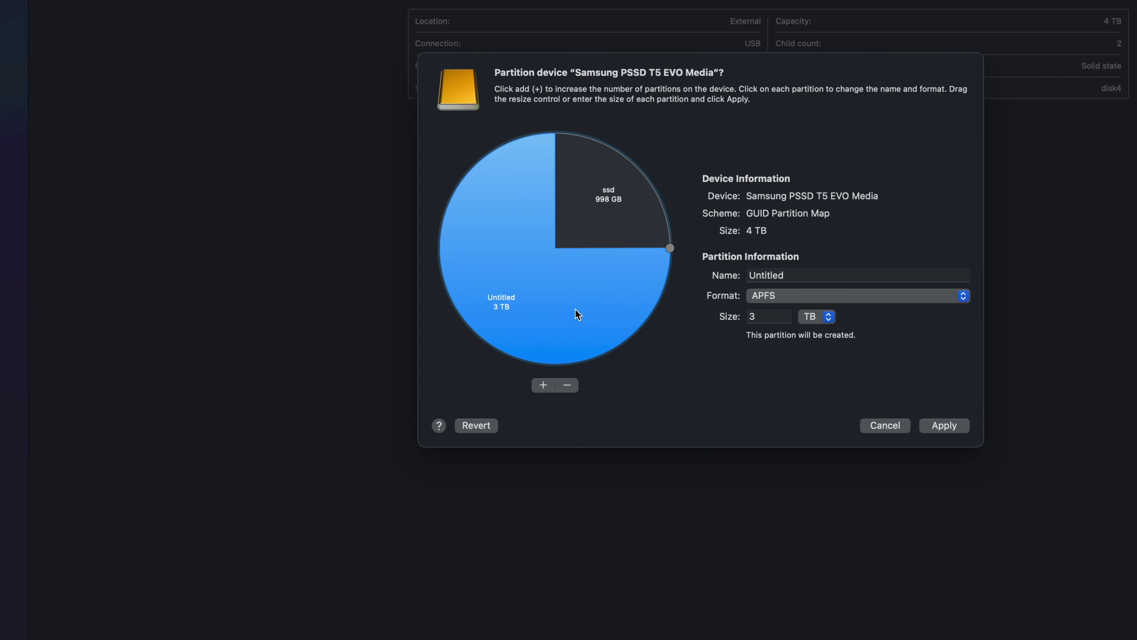
pyautogui.click(625, 233)
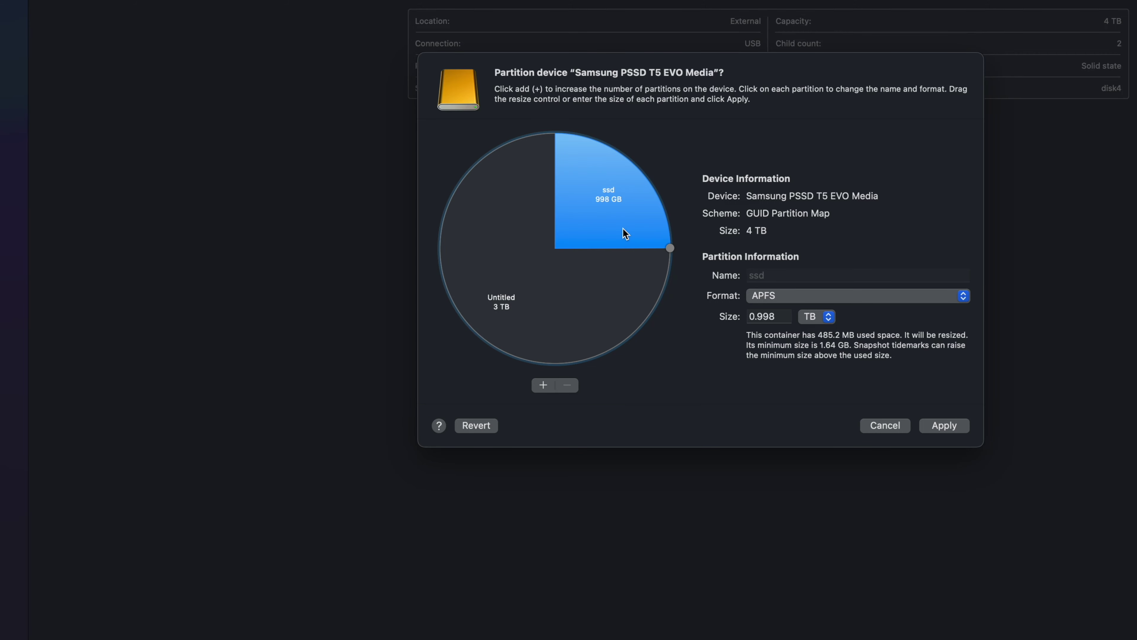
pyautogui.click(542, 387)
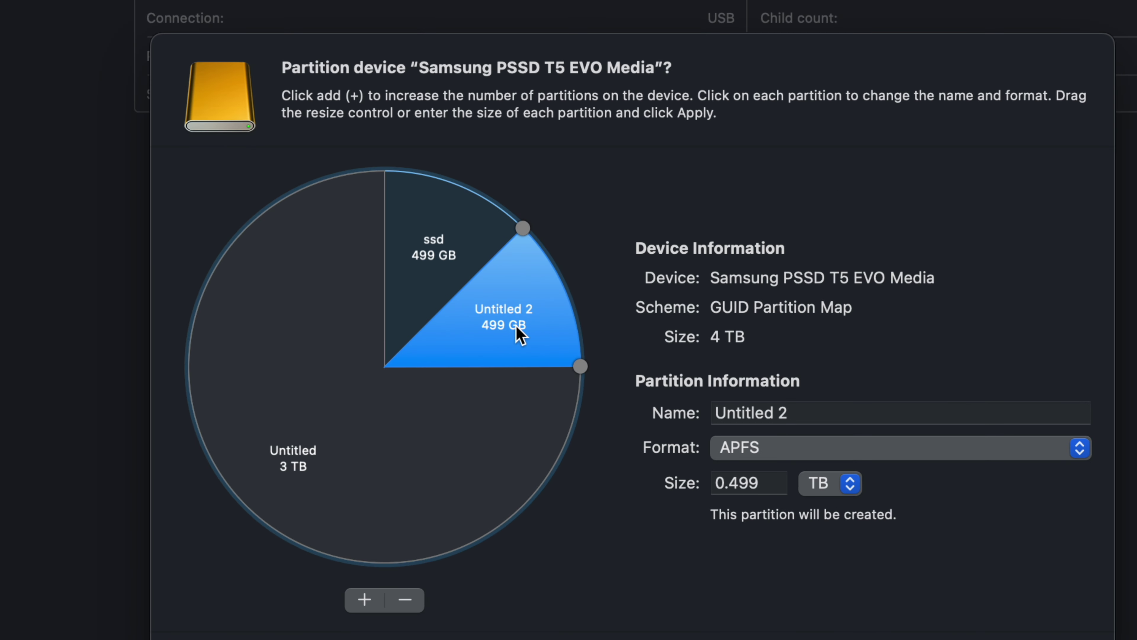
pyautogui.moveTo(580, 366); pyautogui.dragTo(560, 278)
# - Name the new 199 GB partition pc and set its format to ExFAT
pyautogui.click(815, 410)
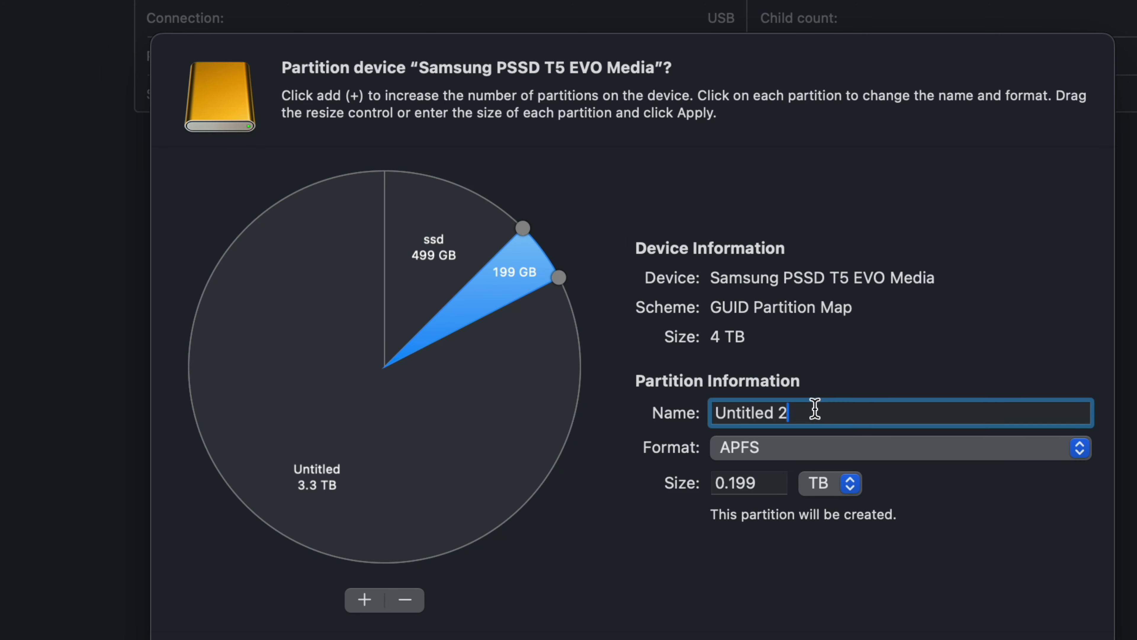
pyautogui.moveTo(815, 408); pyautogui.dragTo(703, 417)
pyautogui.write('pc')
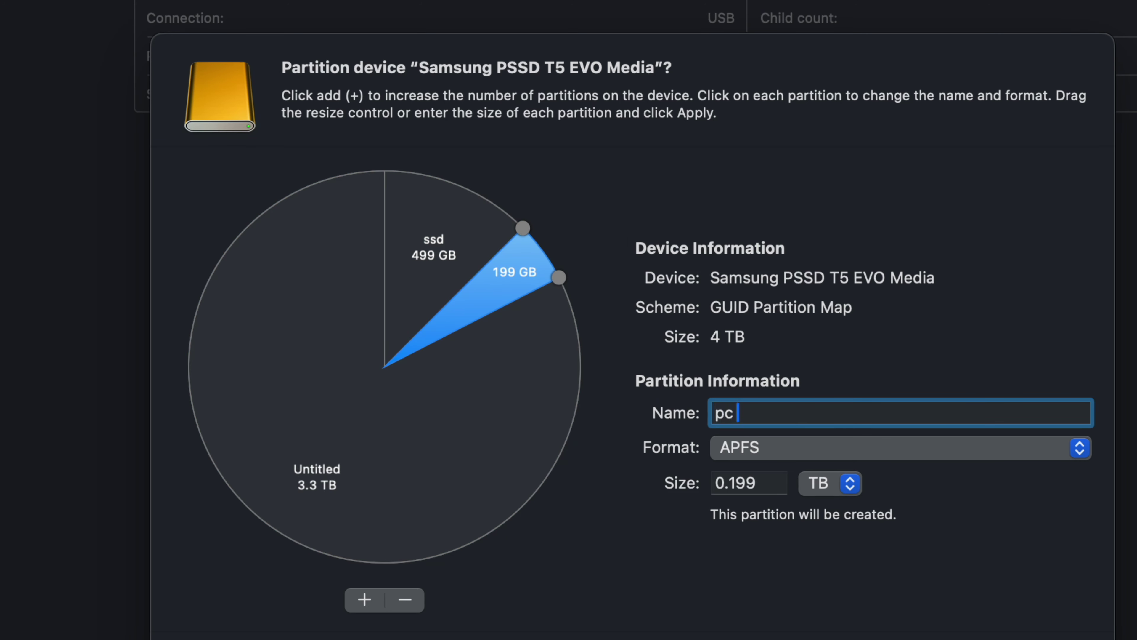
pyautogui.press('BackSpace')
pyautogui.click(779, 448)
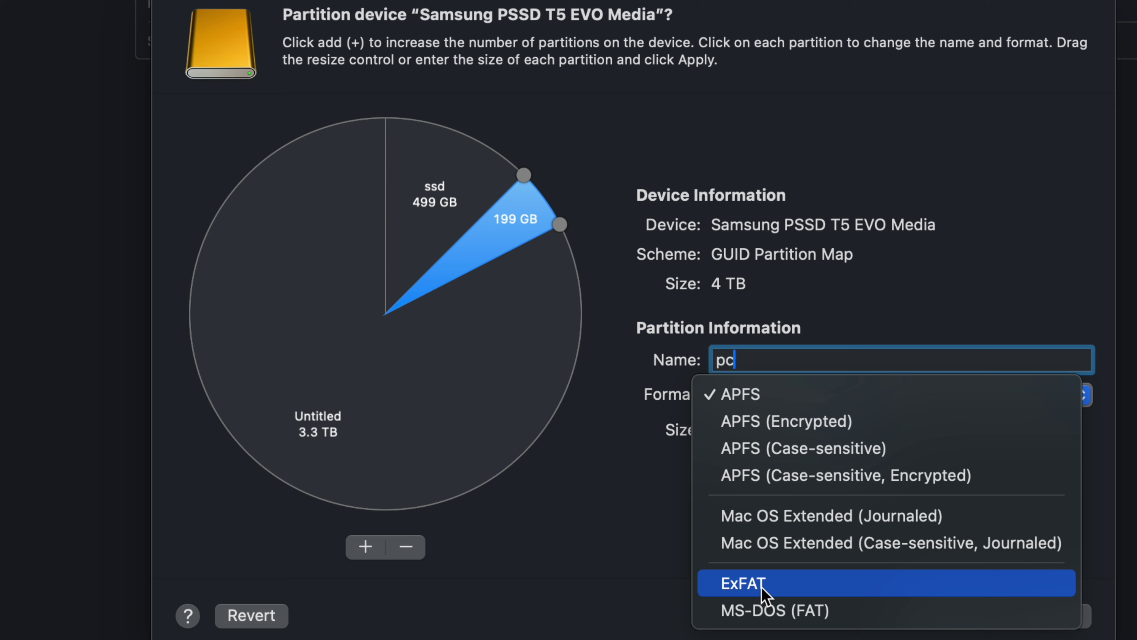
pyautogui.click(768, 630)
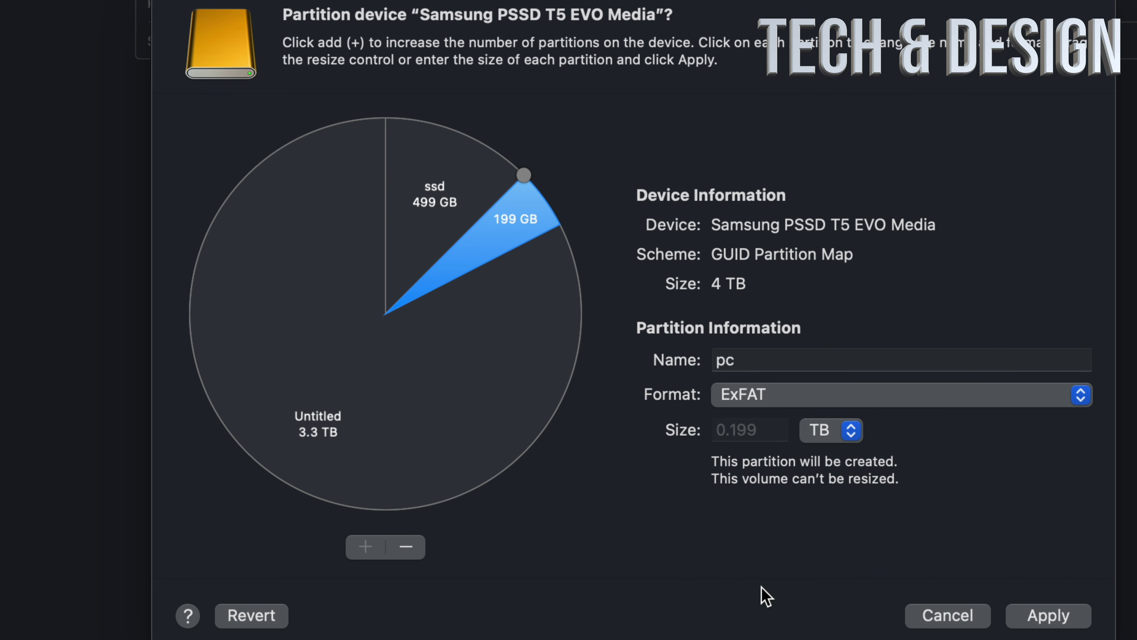
# - Set the format of the ssd partition to Mac OS Extended (Journaled)
pyautogui.click(438, 196)
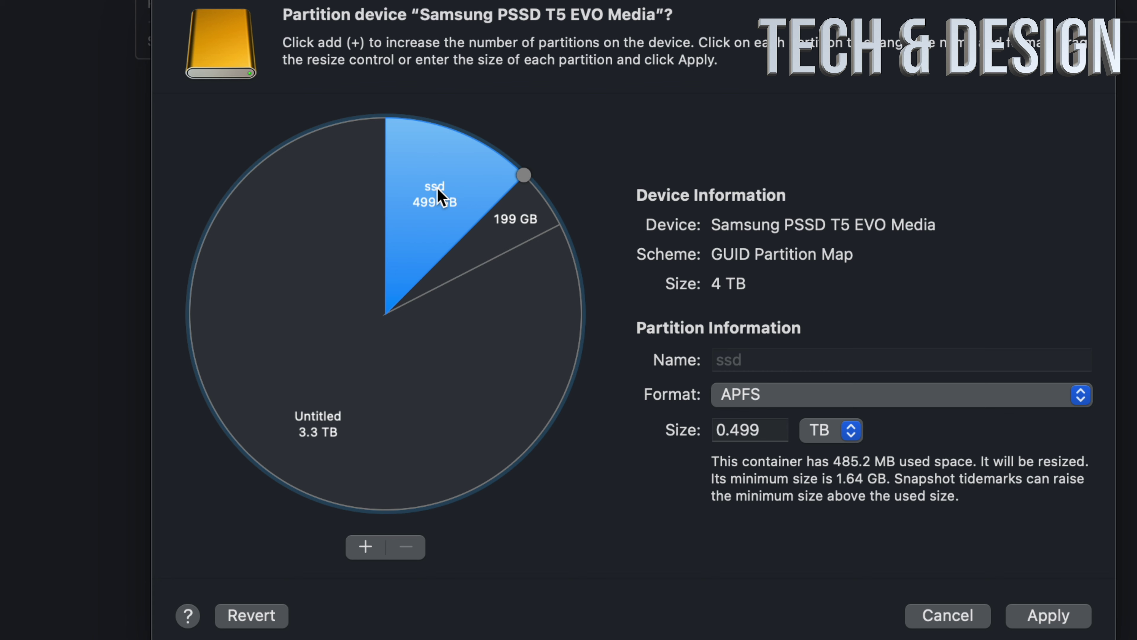
pyautogui.click(508, 226)
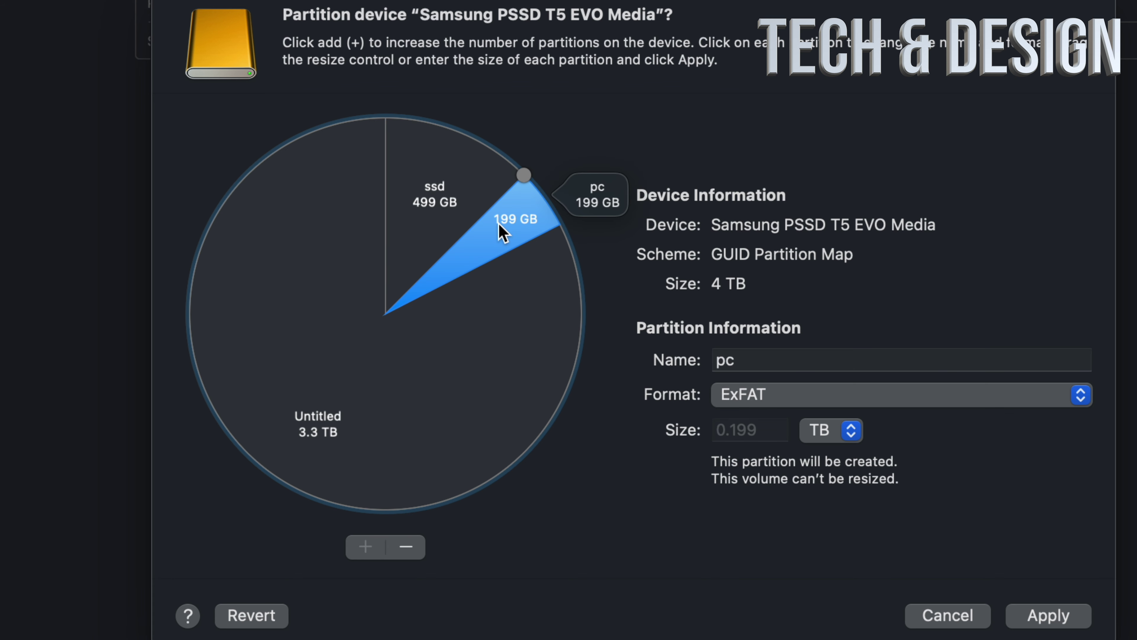
pyautogui.click(442, 197)
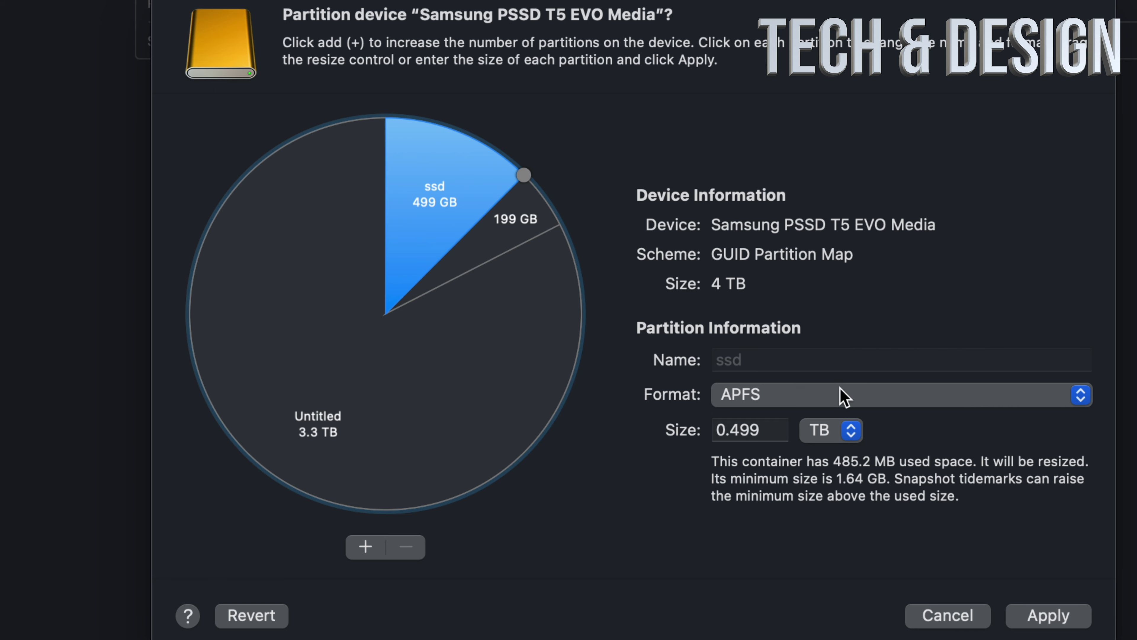
pyautogui.click(845, 397)
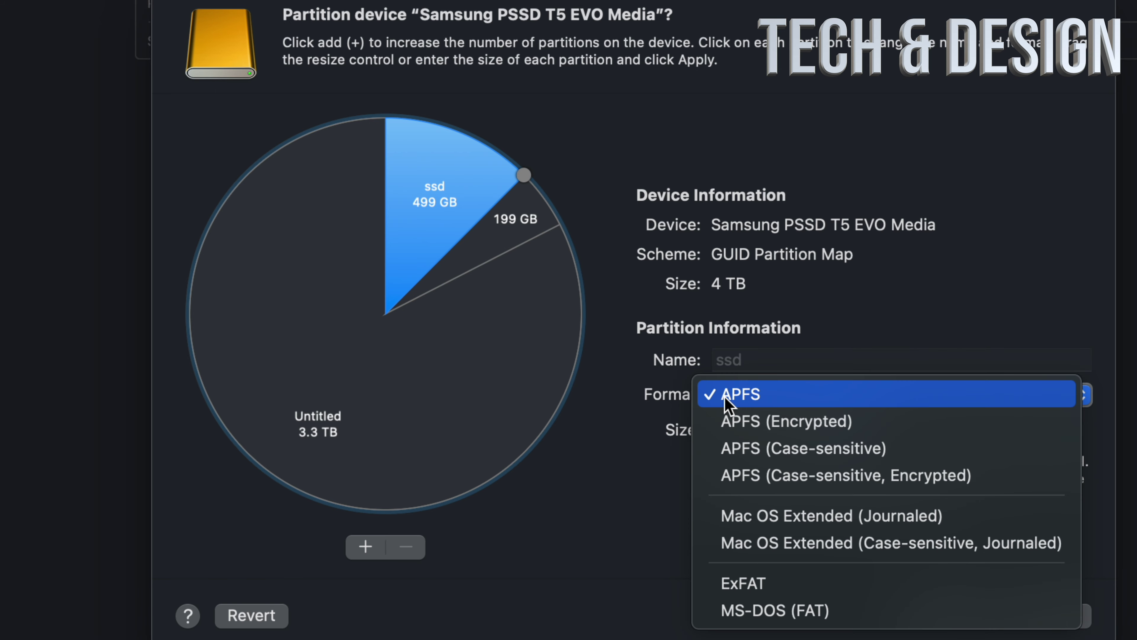
pyautogui.click(843, 515)
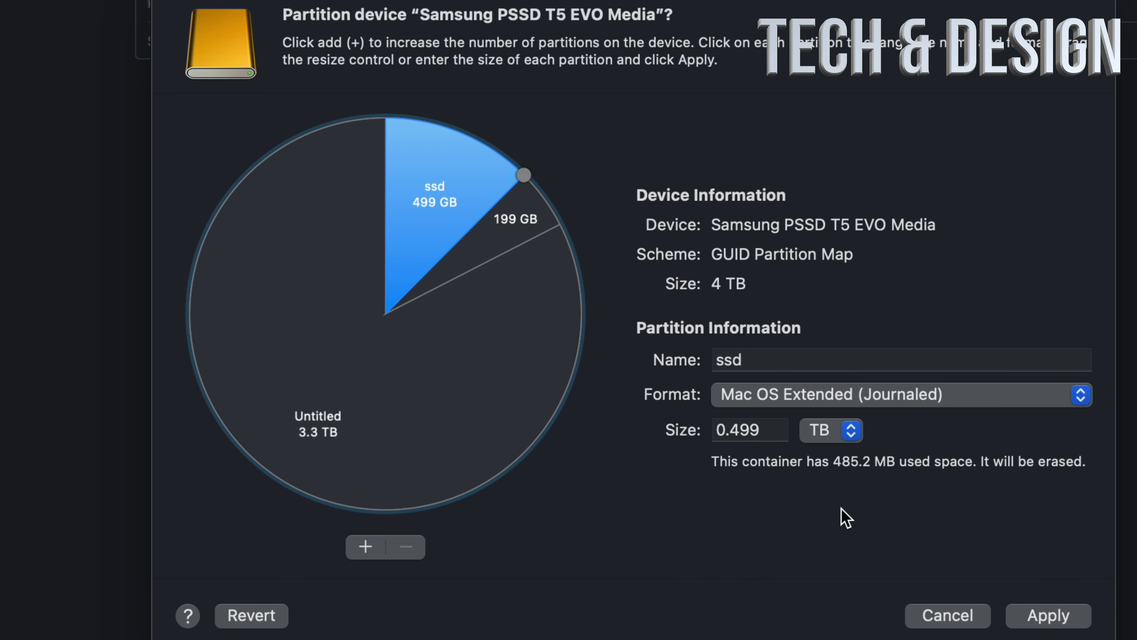
pyautogui.click(458, 387)
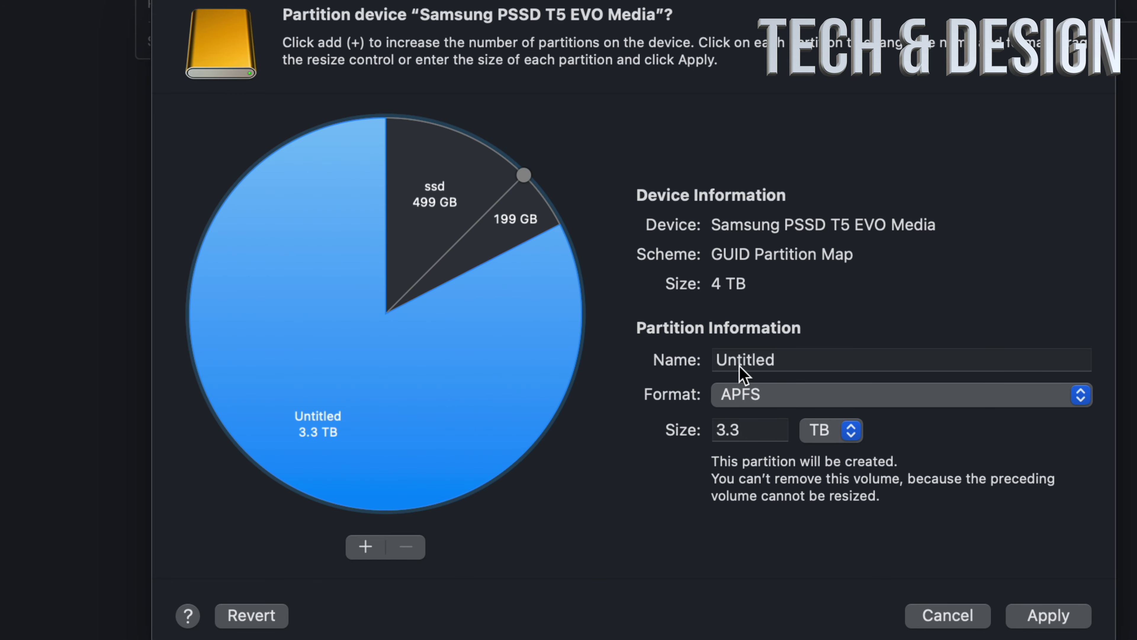
pyautogui.click(449, 204)
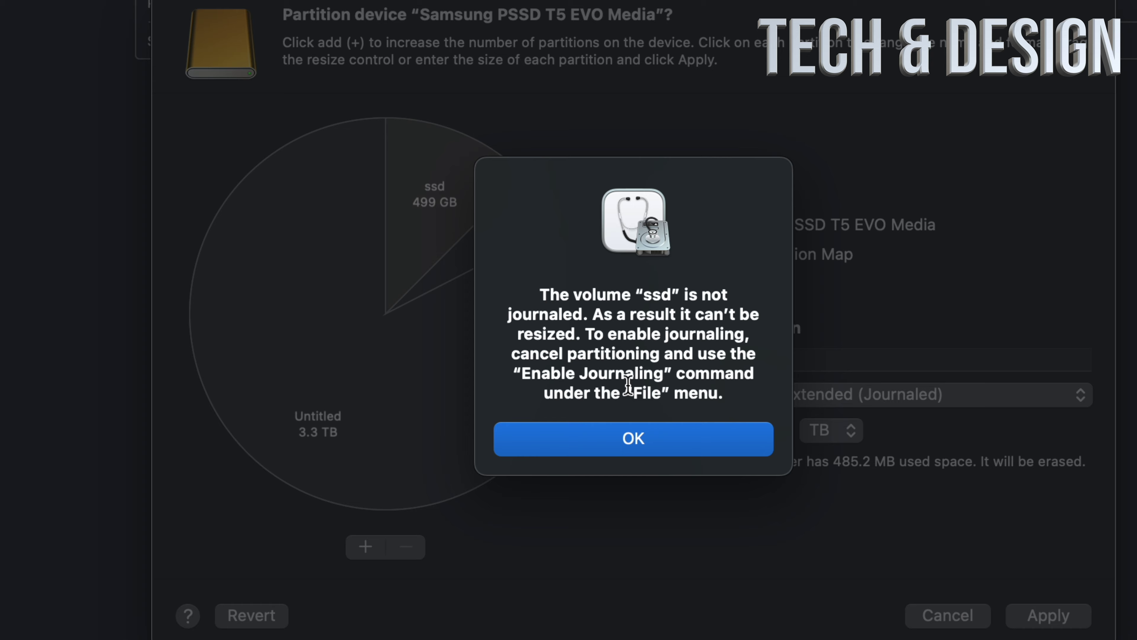
pyautogui.click(623, 445)
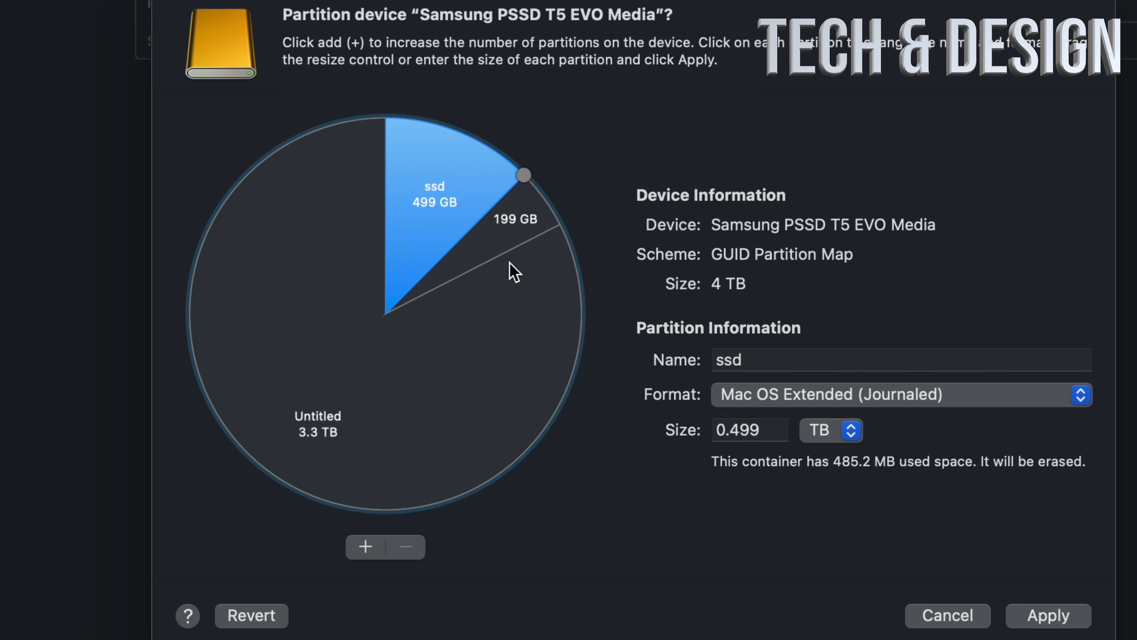
pyautogui.click(520, 222)
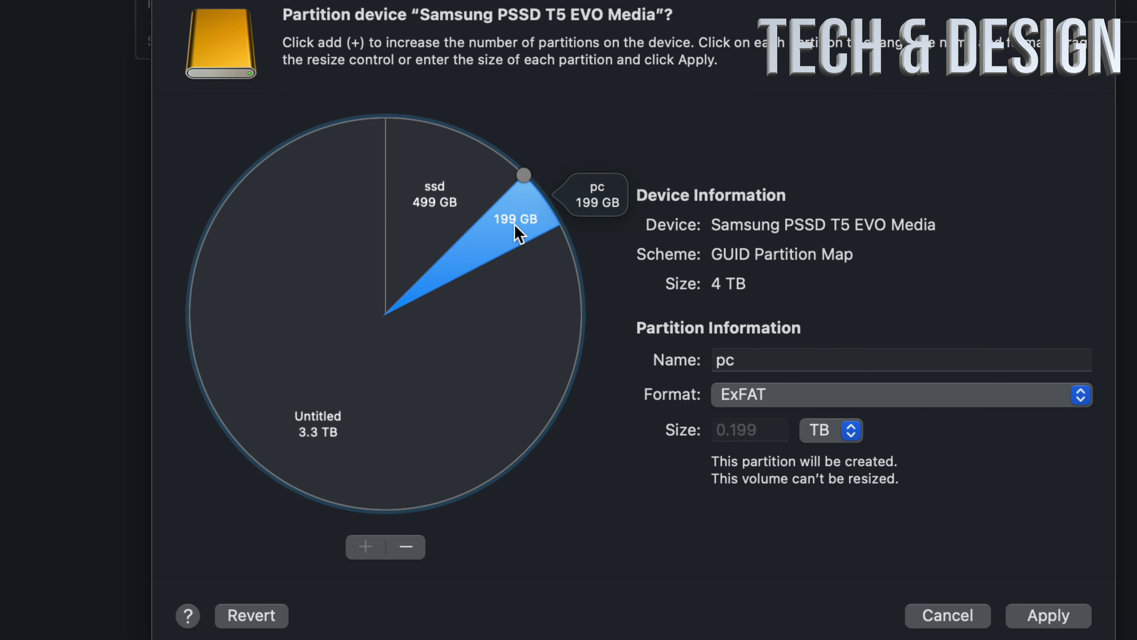
# - Rename the ssd partition as mac
pyautogui.click(446, 193)
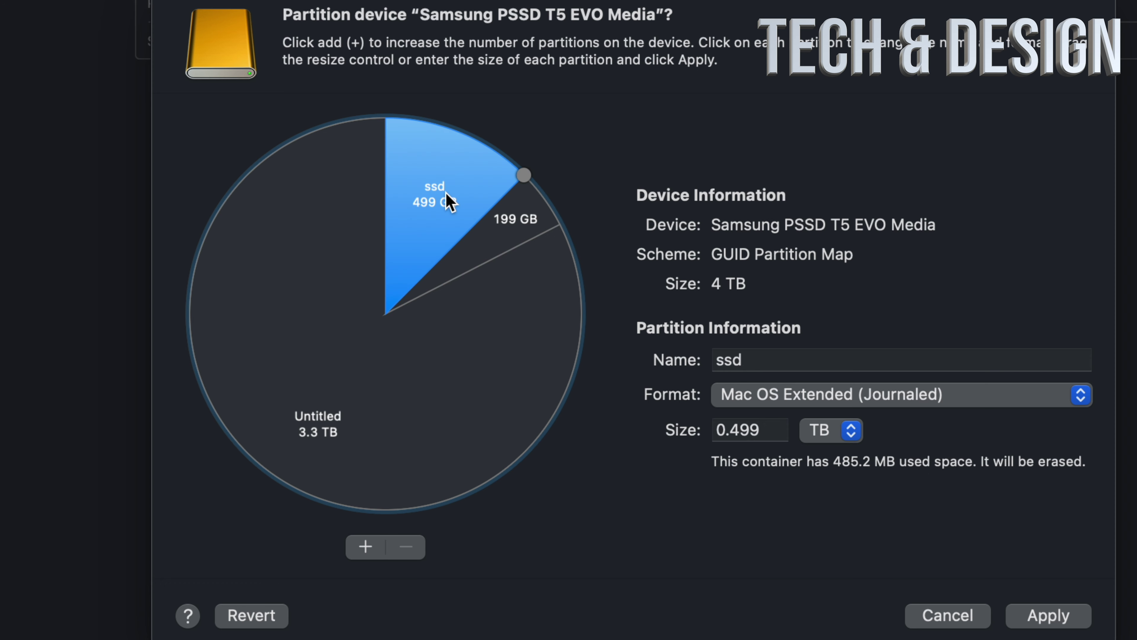
pyautogui.click(721, 358)
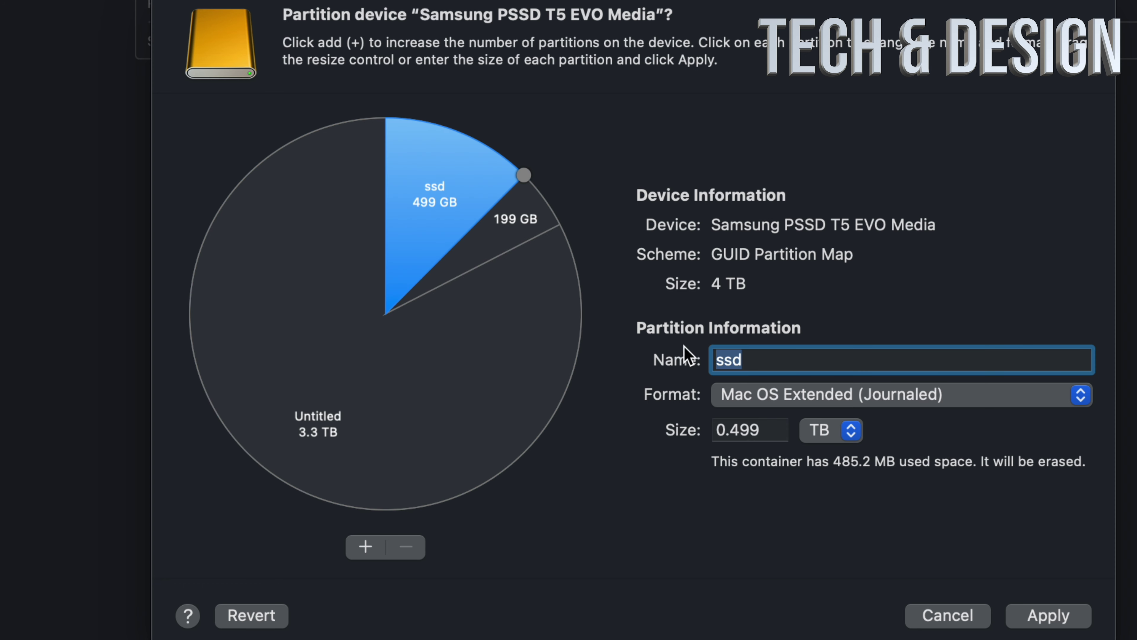
pyautogui.press('BackSpace')
pyautogui.press('BackSpace')
pyautogui.press('BackSpace')
pyautogui.write('mac')
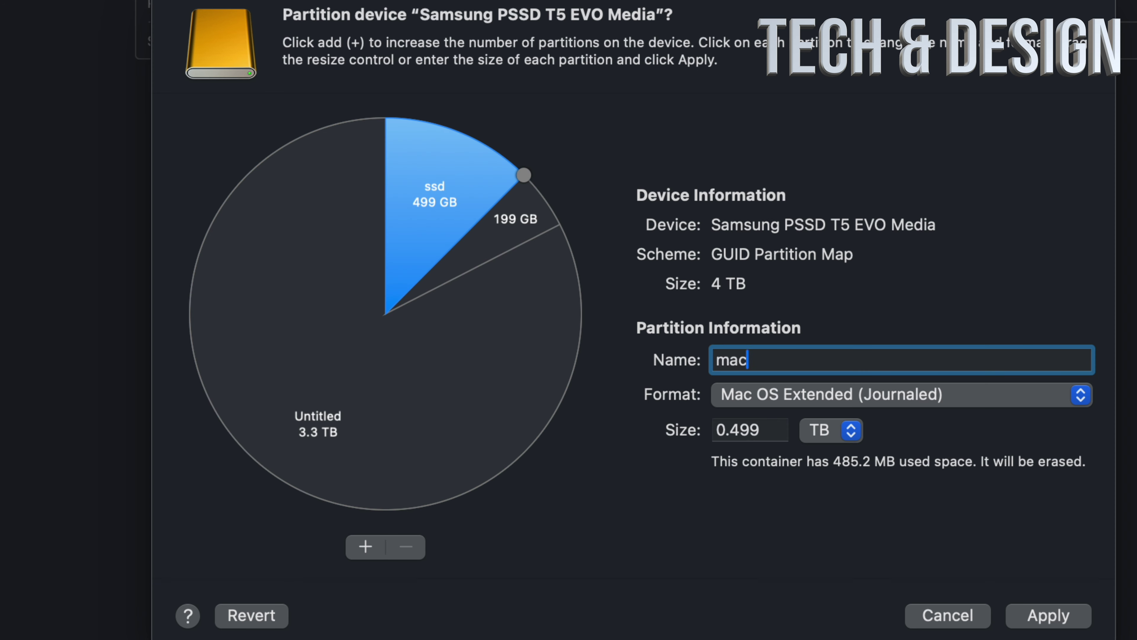
# - Name the large Untitled partition time machine, and apply the new partition layout to the drive
pyautogui.click(517, 364)
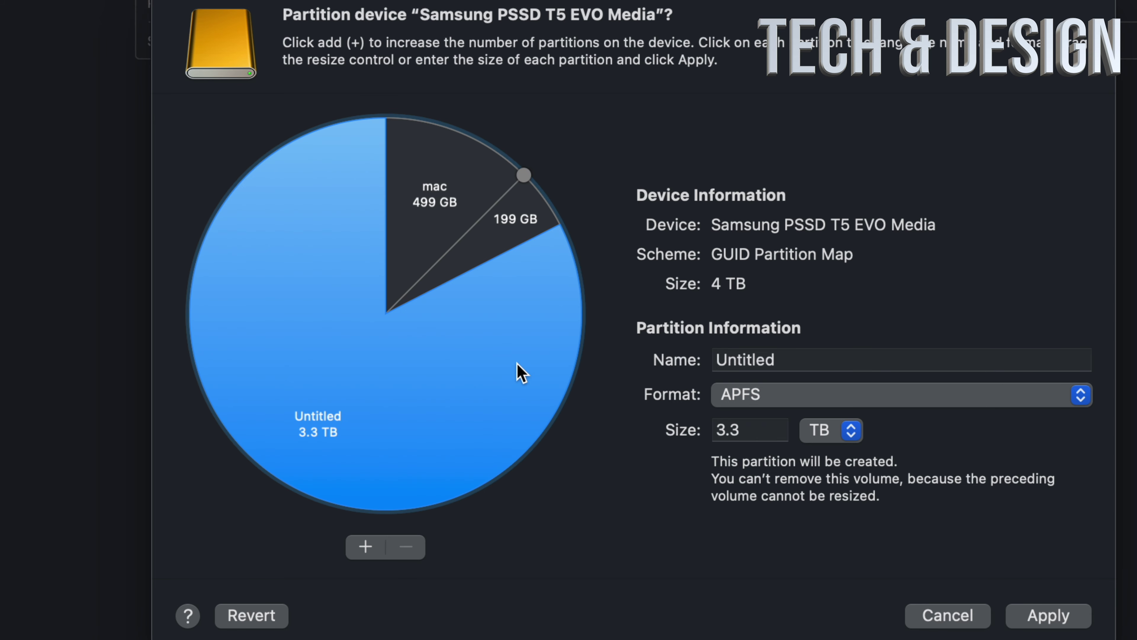
pyautogui.doubleClick(805, 361)
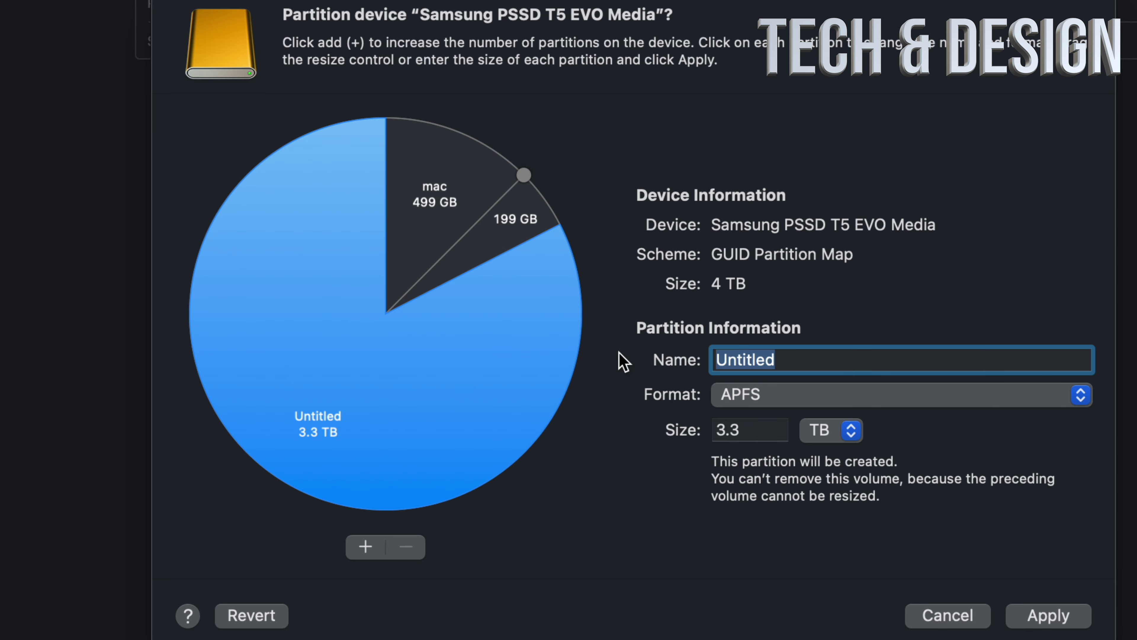
pyautogui.write('time machine')
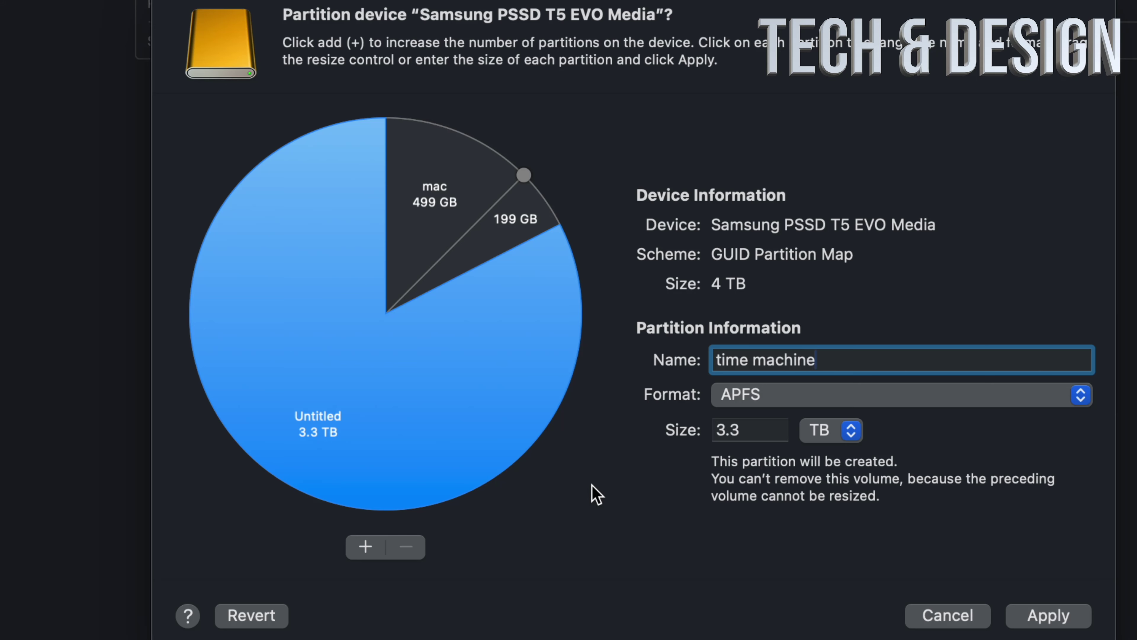
pyautogui.click(1049, 617)
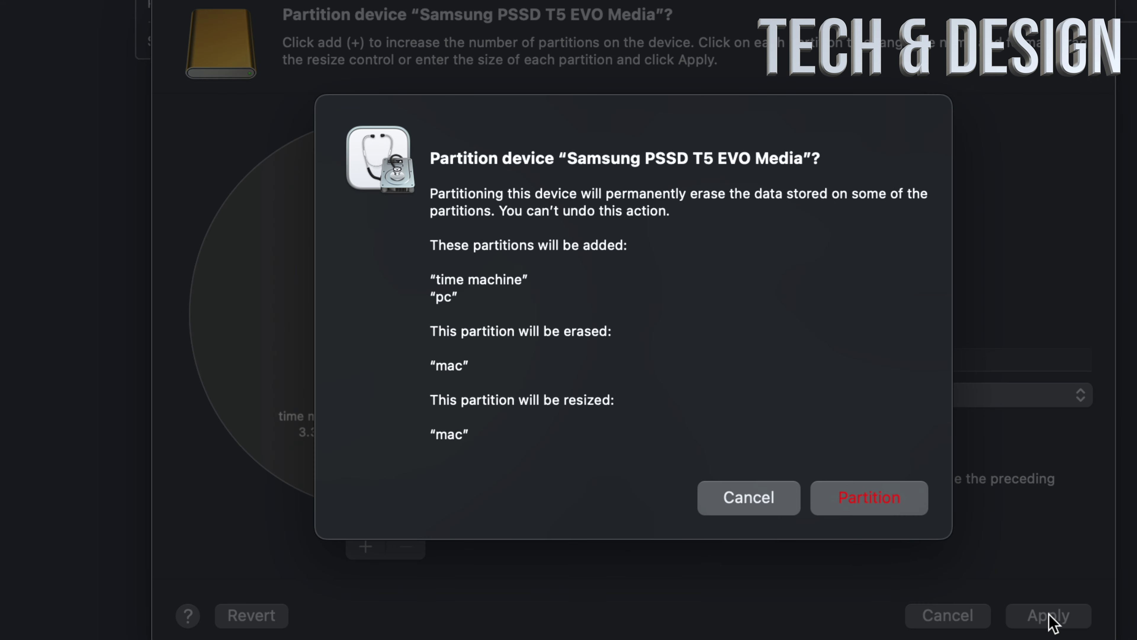
pyautogui.click(871, 507)
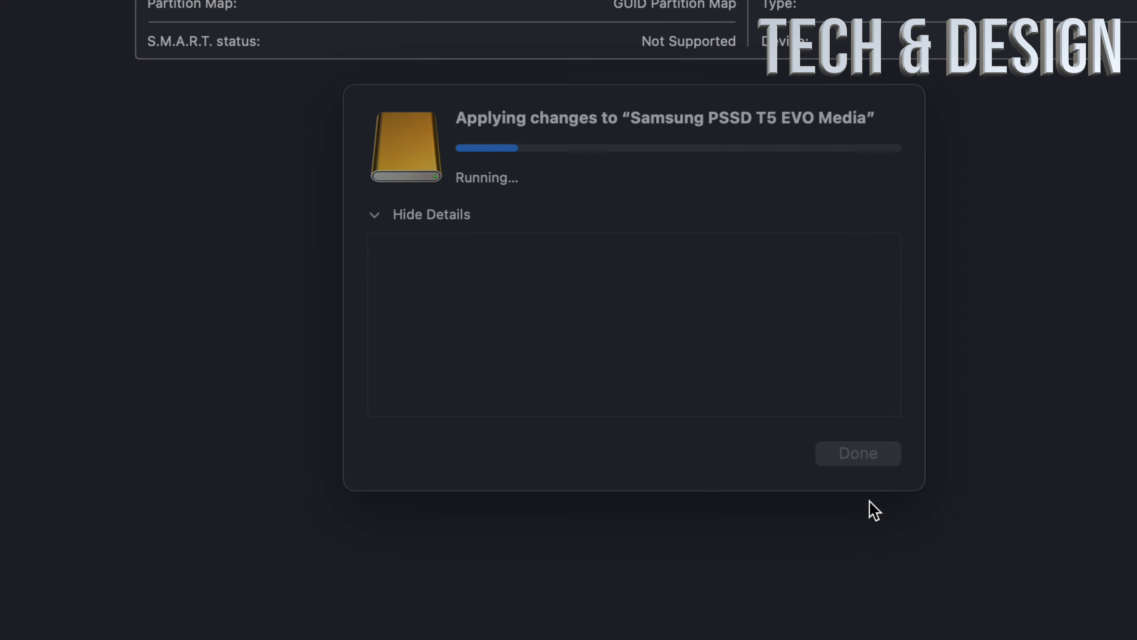
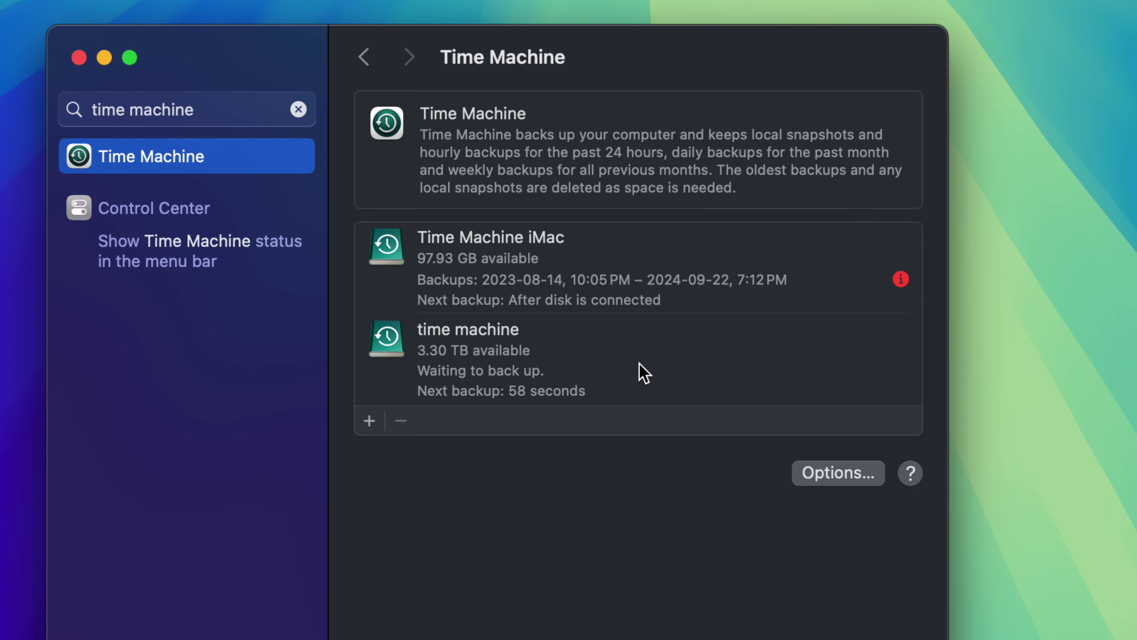
# - Review the backup frequency and excluded items in the Time Machine options, with the time machine disk selected
pyautogui.click(640, 364)
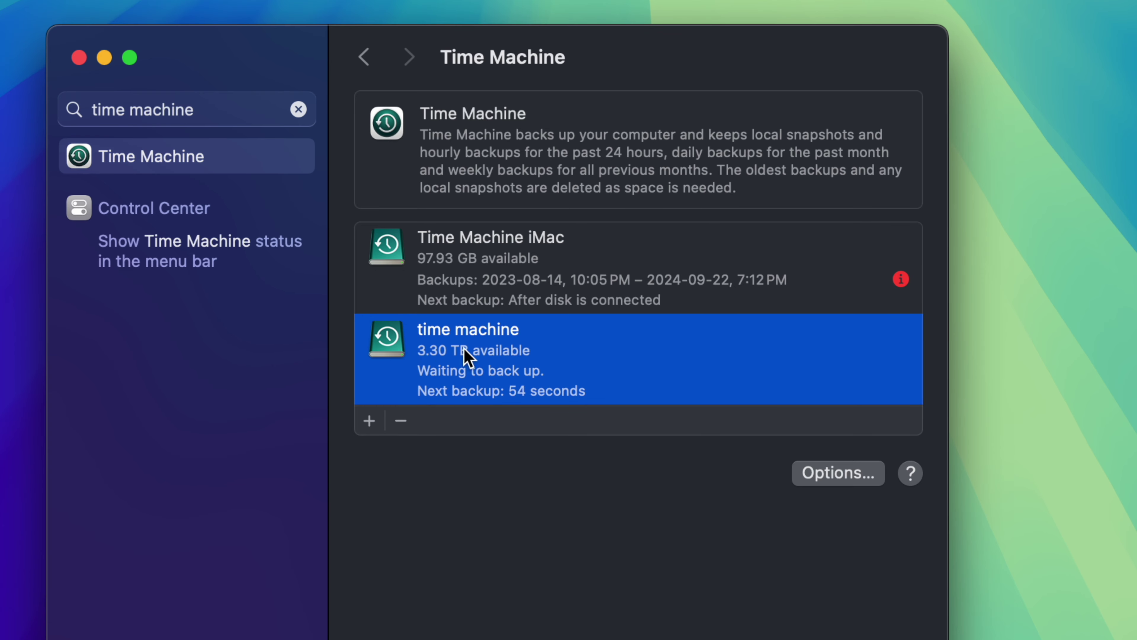
pyautogui.click(831, 481)
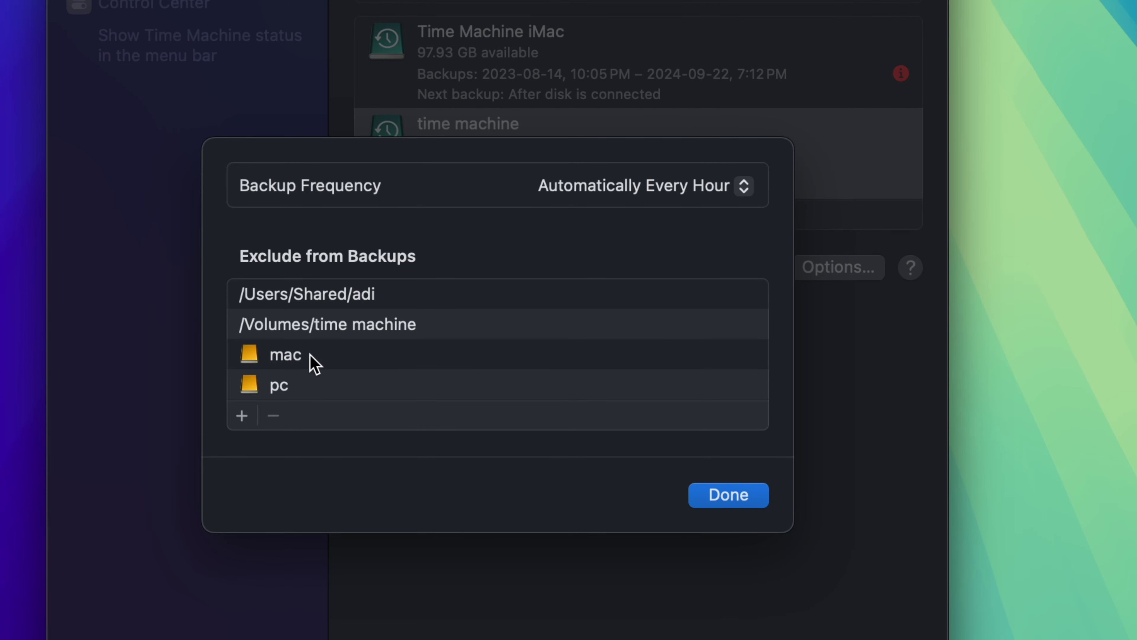
pyautogui.click(719, 505)
pyautogui.click(819, 274)
pyautogui.click(713, 505)
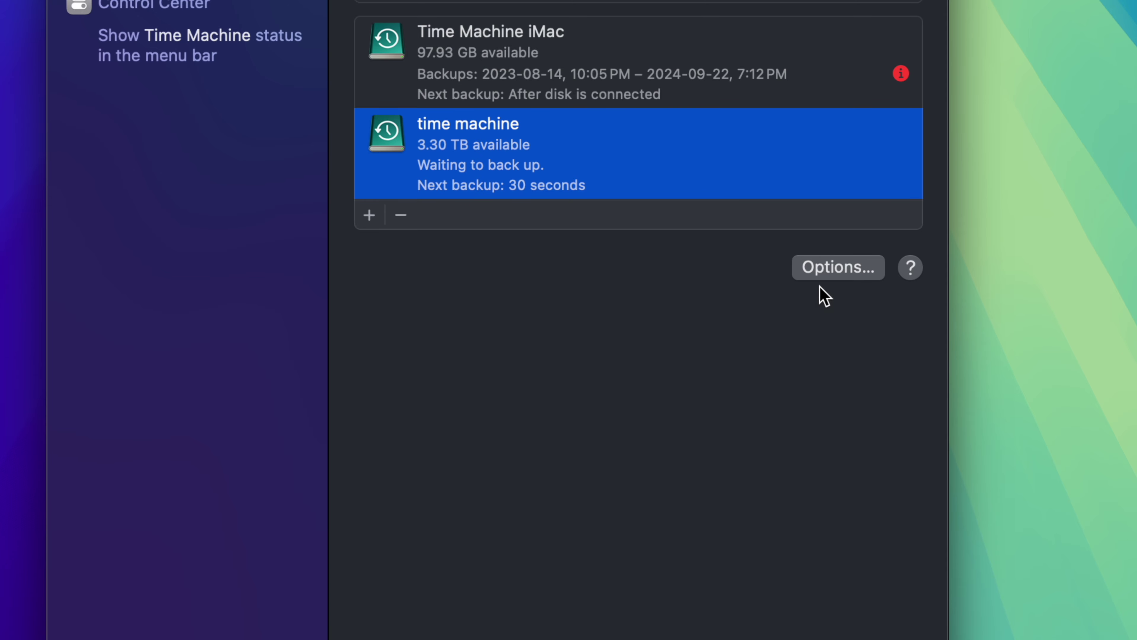
# - Set the Time Machine backup frequency to Manually in its options and accept the change
pyautogui.click(834, 274)
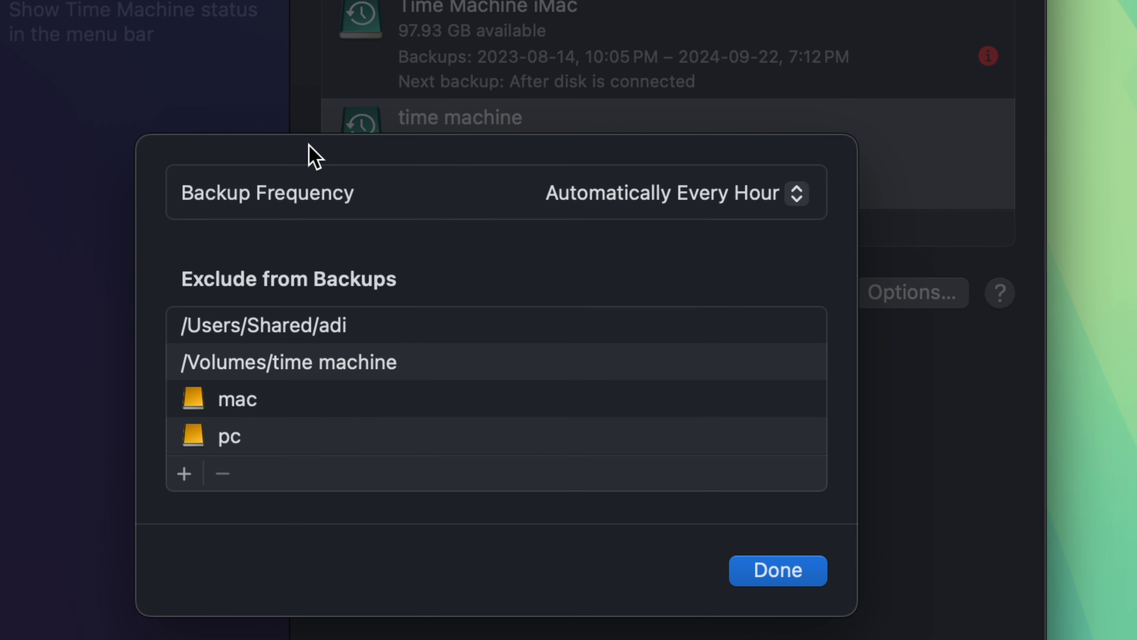
pyautogui.click(766, 197)
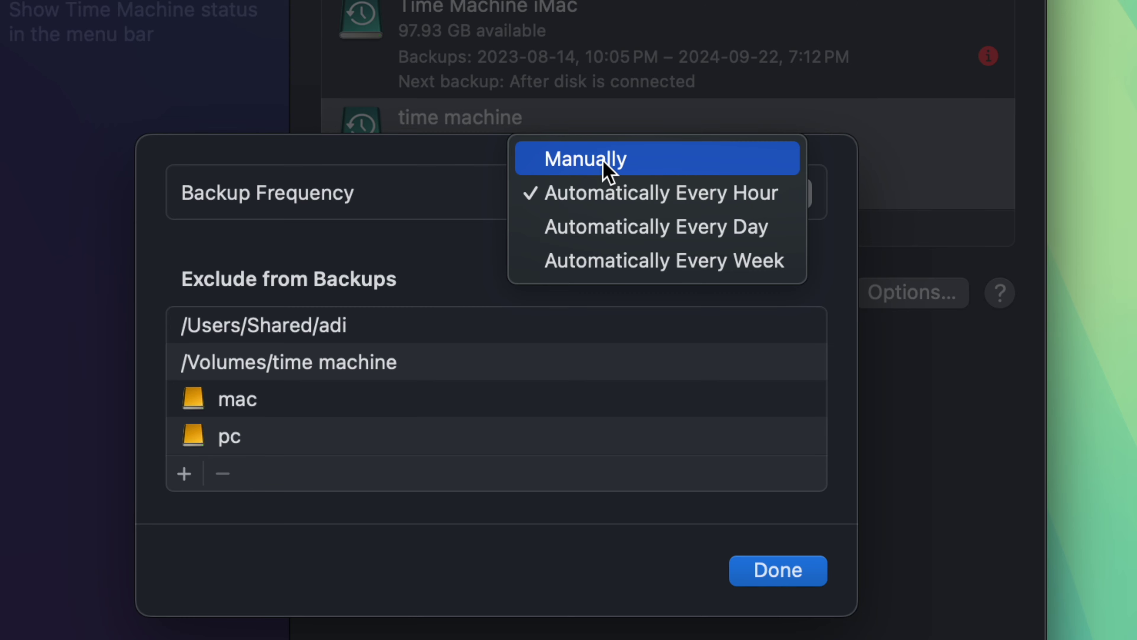
pyautogui.click(701, 163)
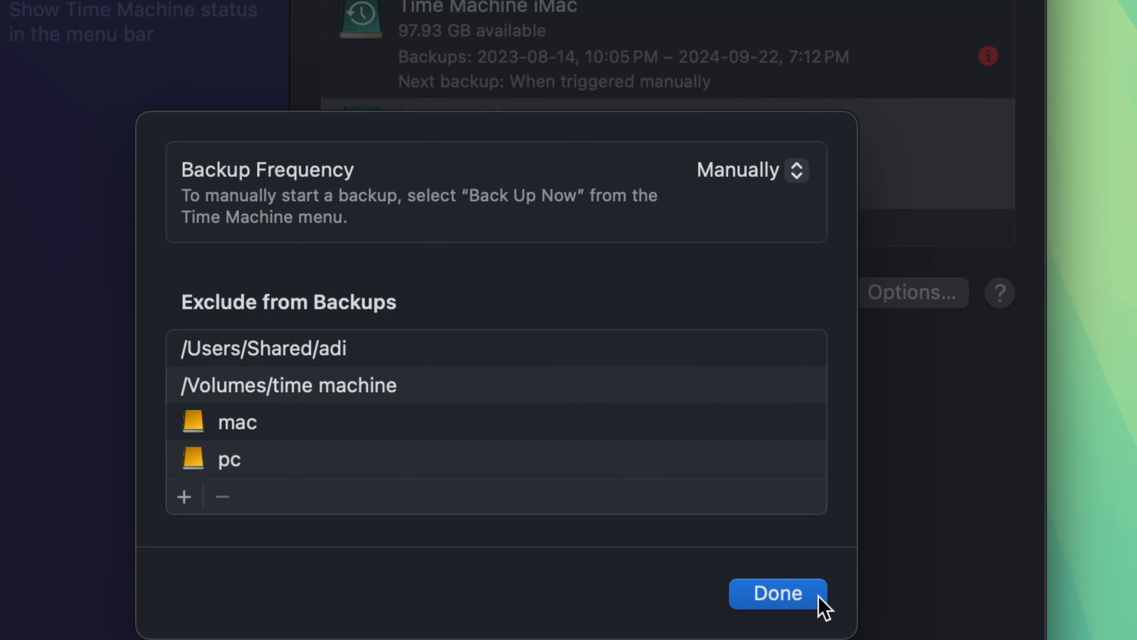
pyautogui.click(804, 597)
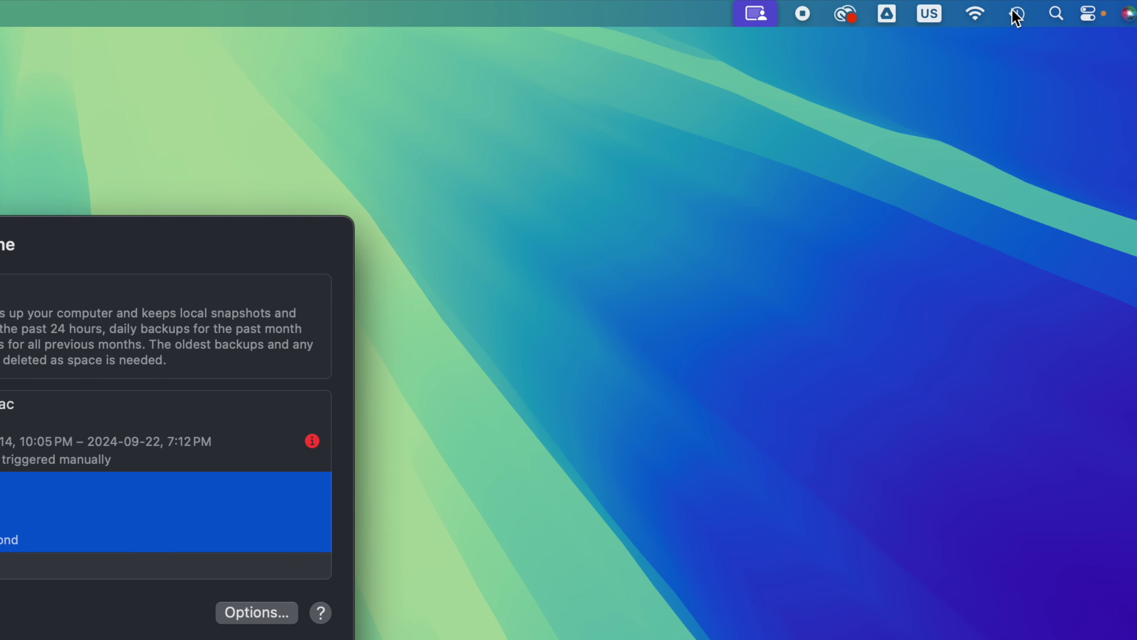
# - Skip the Time Machine backup that is being prepared
pyautogui.click(1017, 17)
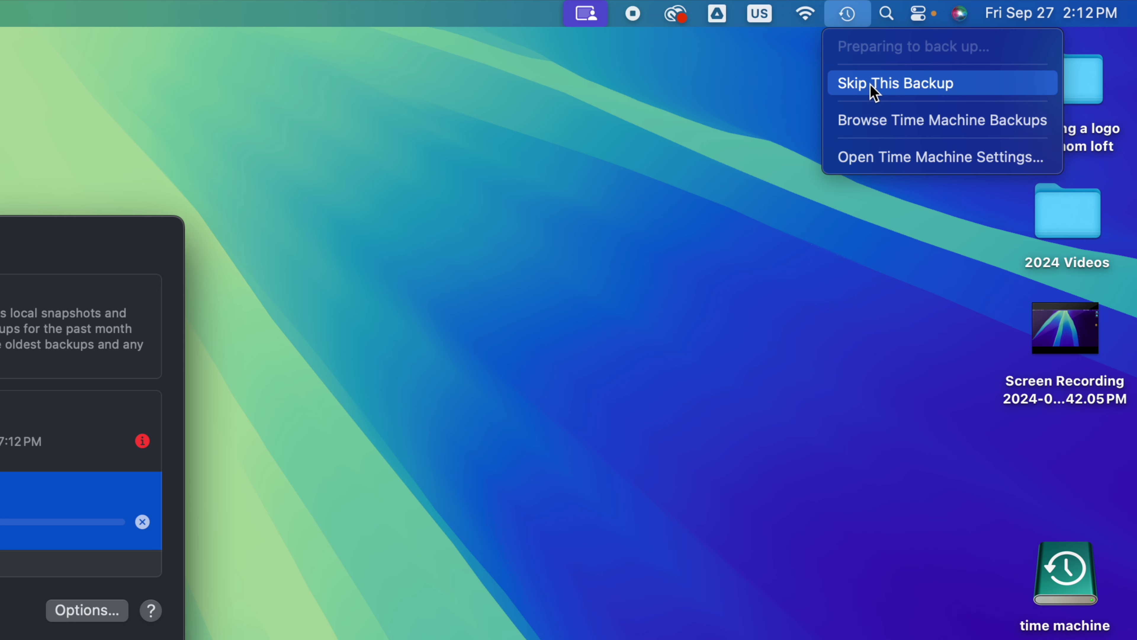
pyautogui.click(875, 93)
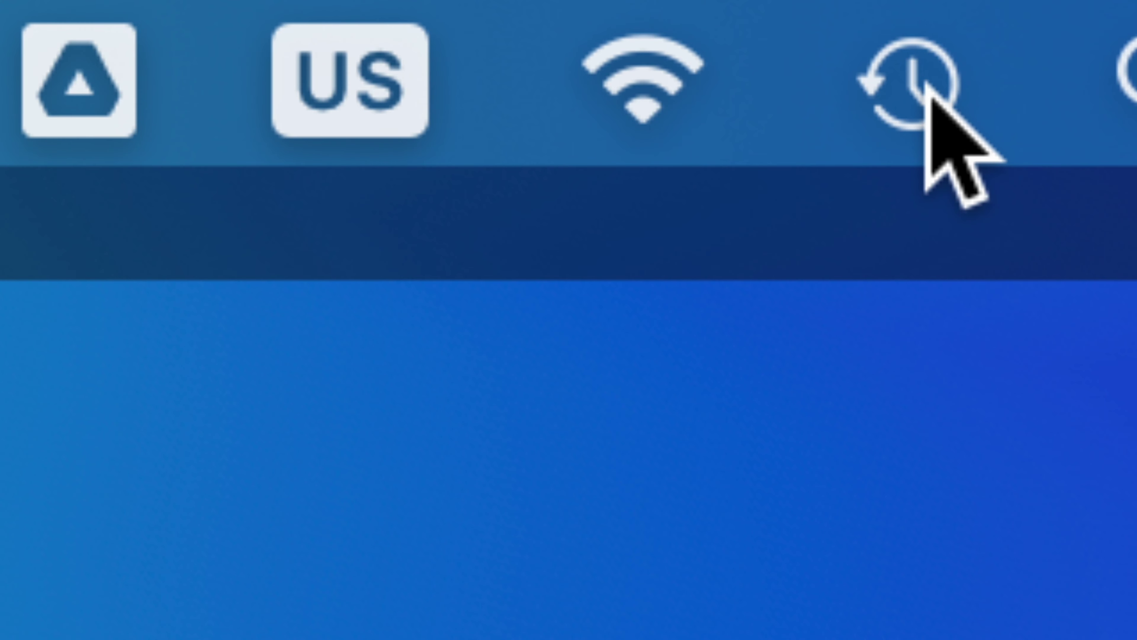
# - Check the command for manually backing up to the time machine disk, without starting a backup
pyautogui.click(878, 44)
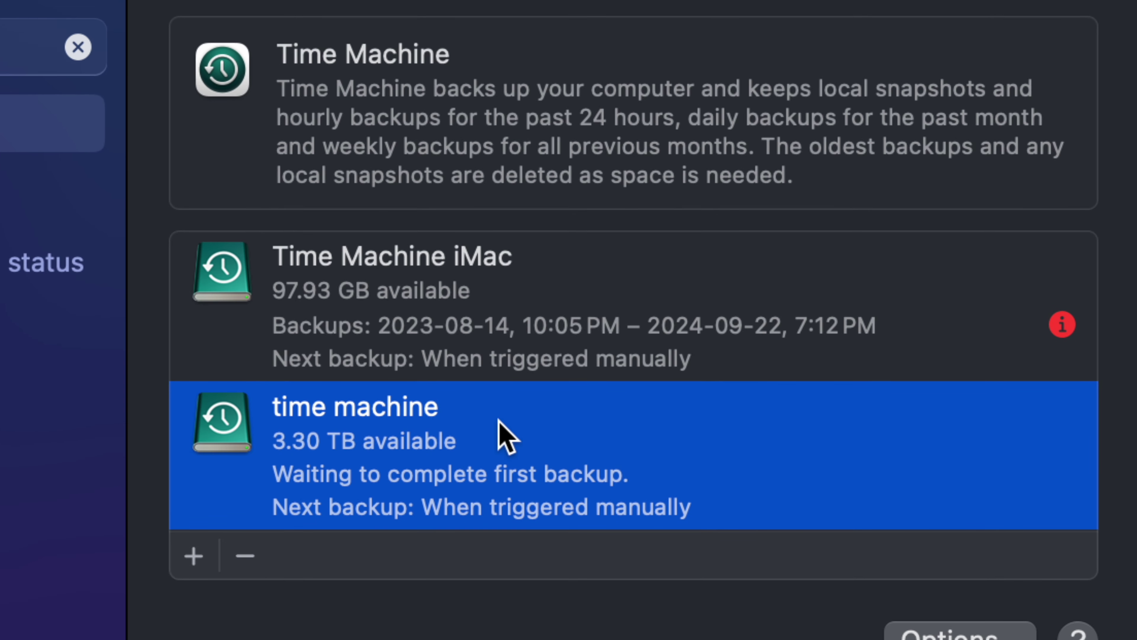
pyautogui.rightClick(499, 421)
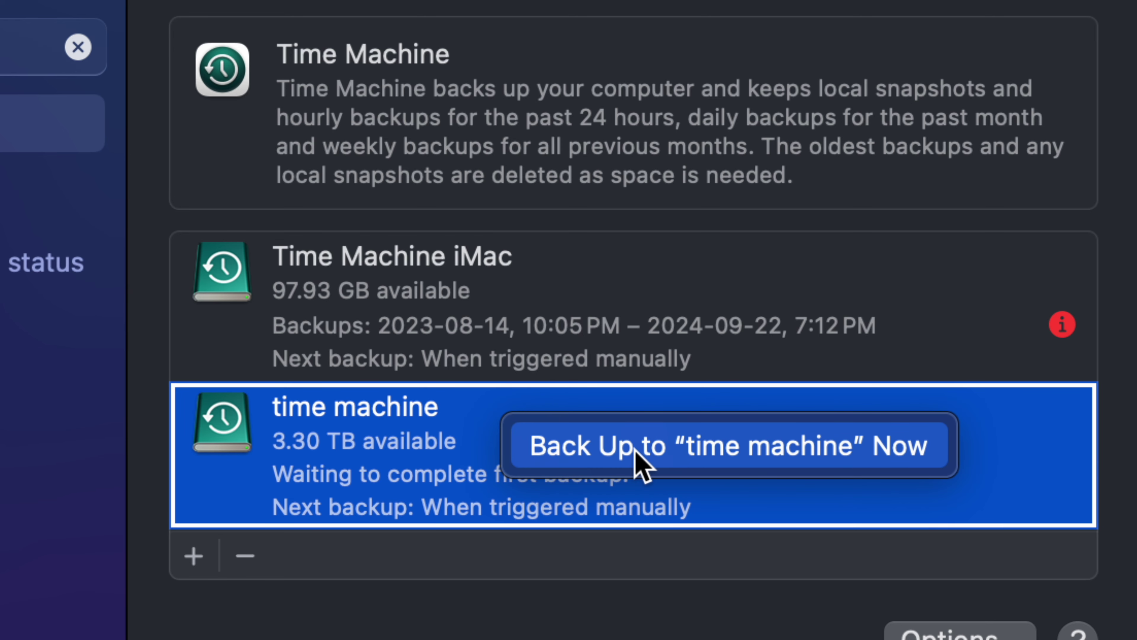
pyautogui.click(515, 617)
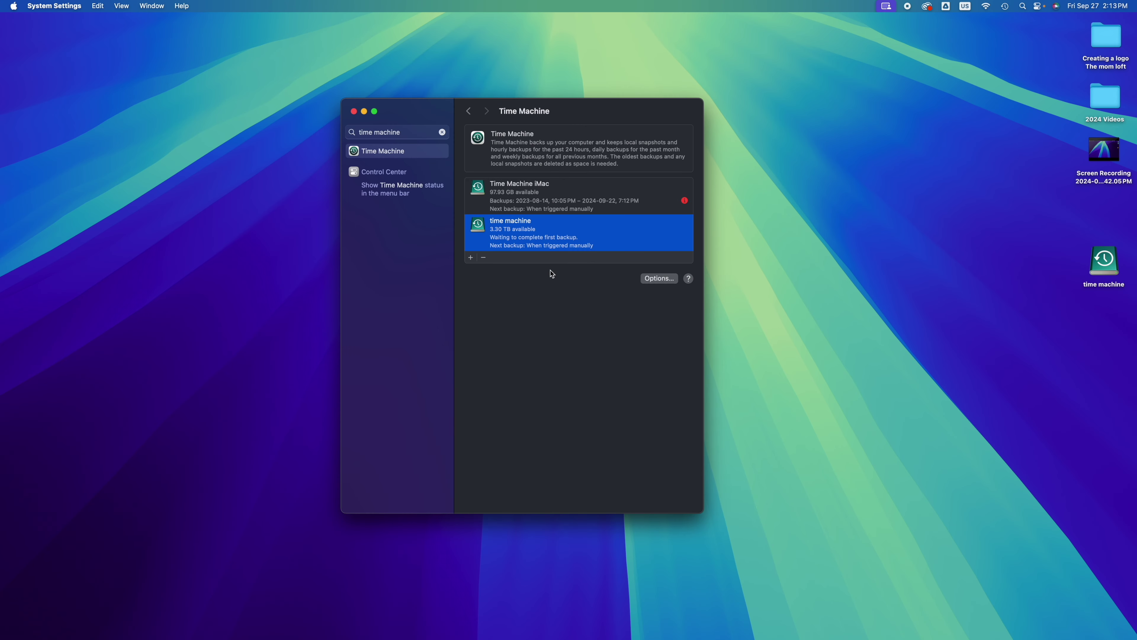
pyautogui.moveTo(721, 633)
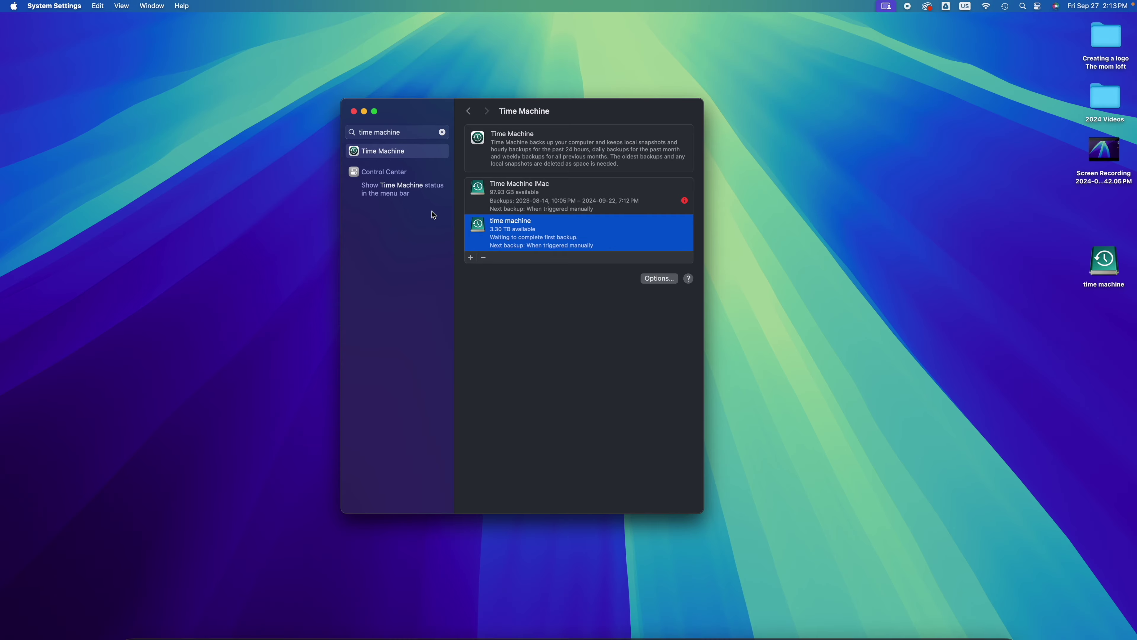
pyautogui.click(190, 616)
pyautogui.hscroll(4, 747, 231)
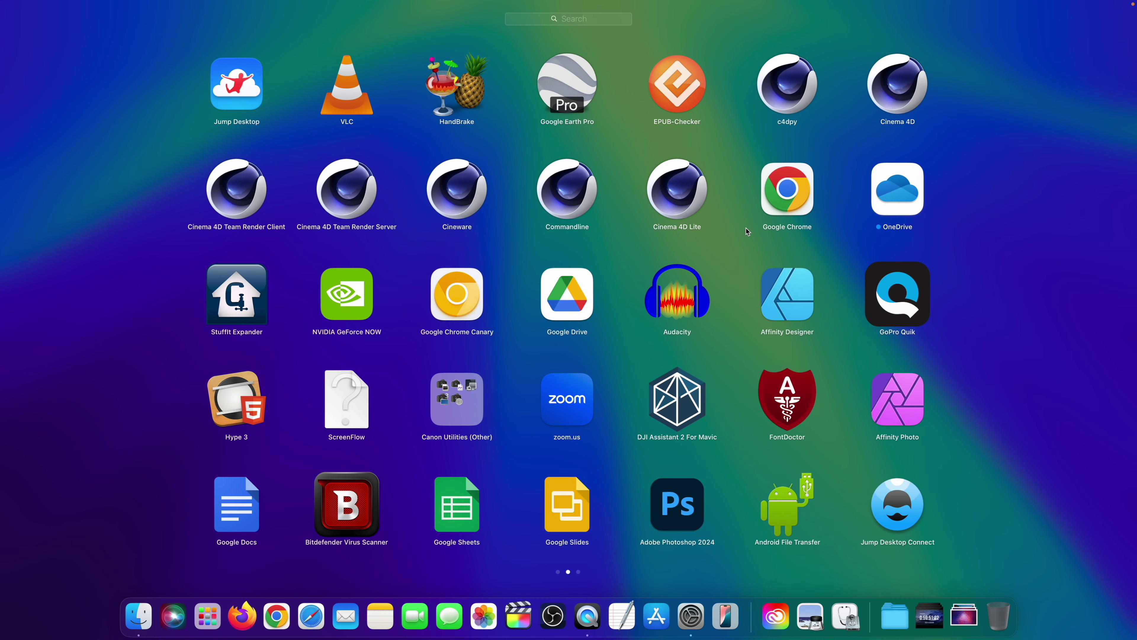
pyautogui.hscroll(-4, 746, 228)
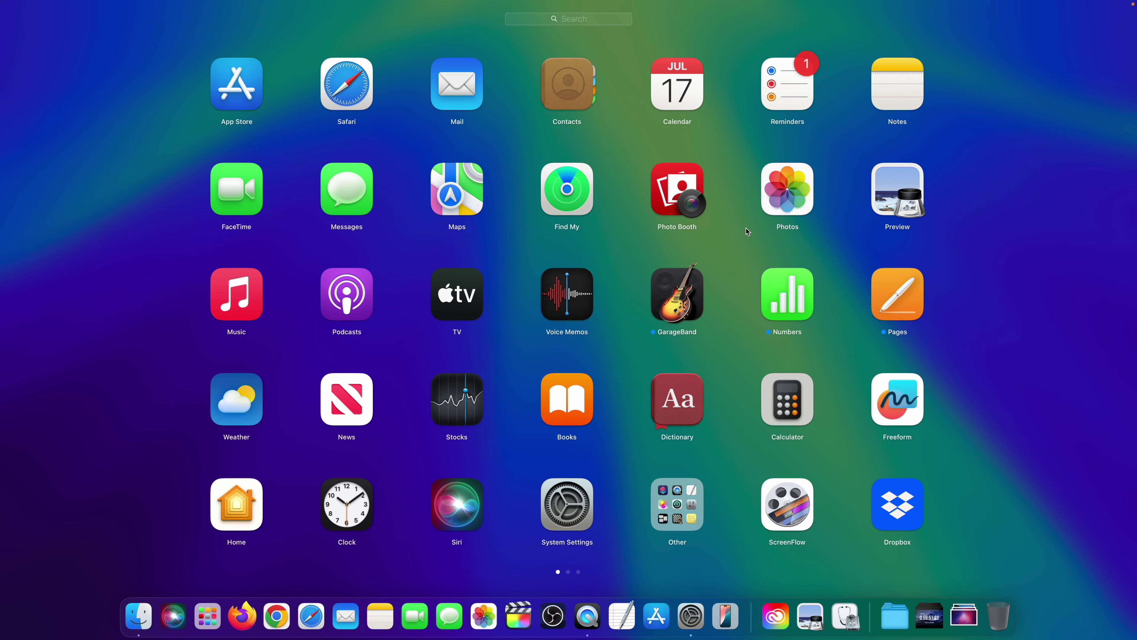
pyautogui.click(1001, 373)
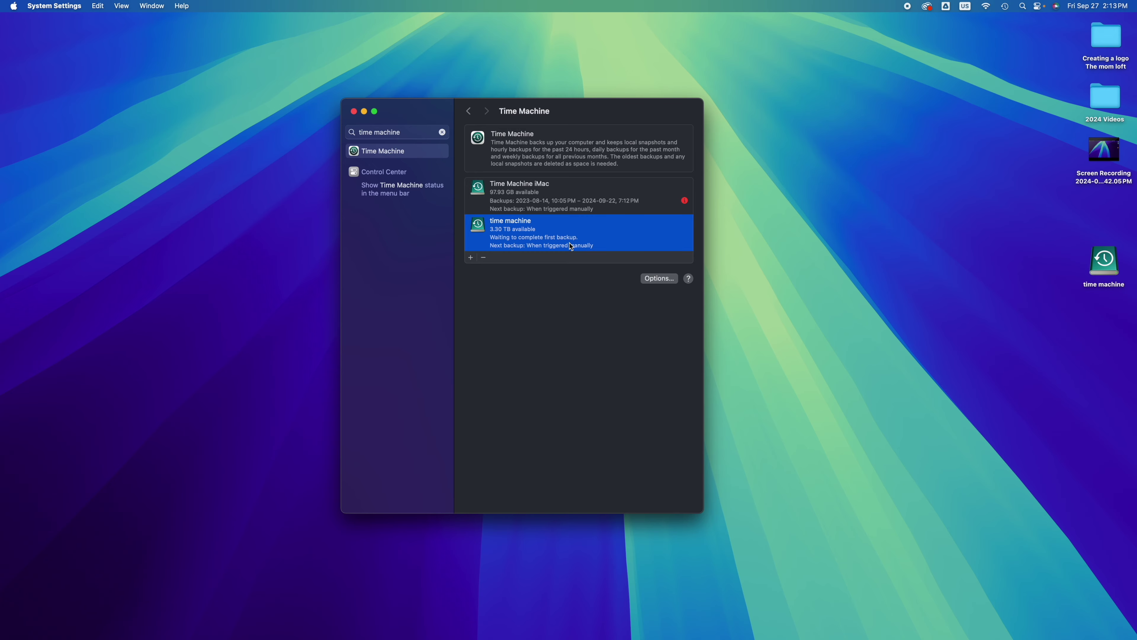
# - Arrange the mac, pc and time machine drive icons separately in the middle of the desktop, and close the System Settings window
pyautogui.moveTo(421, 110); pyautogui.dragTo(297, 150)
pyautogui.moveTo(1111, 258); pyautogui.dragTo(725, 254)
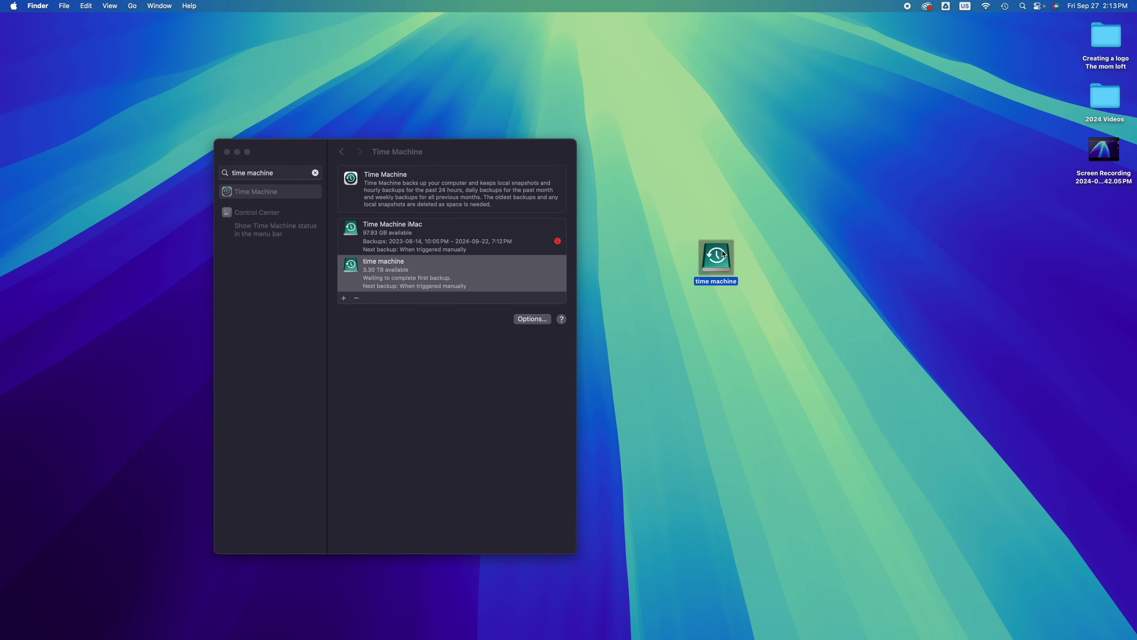
pyautogui.moveTo(291, 149); pyautogui.dragTo(426, 325)
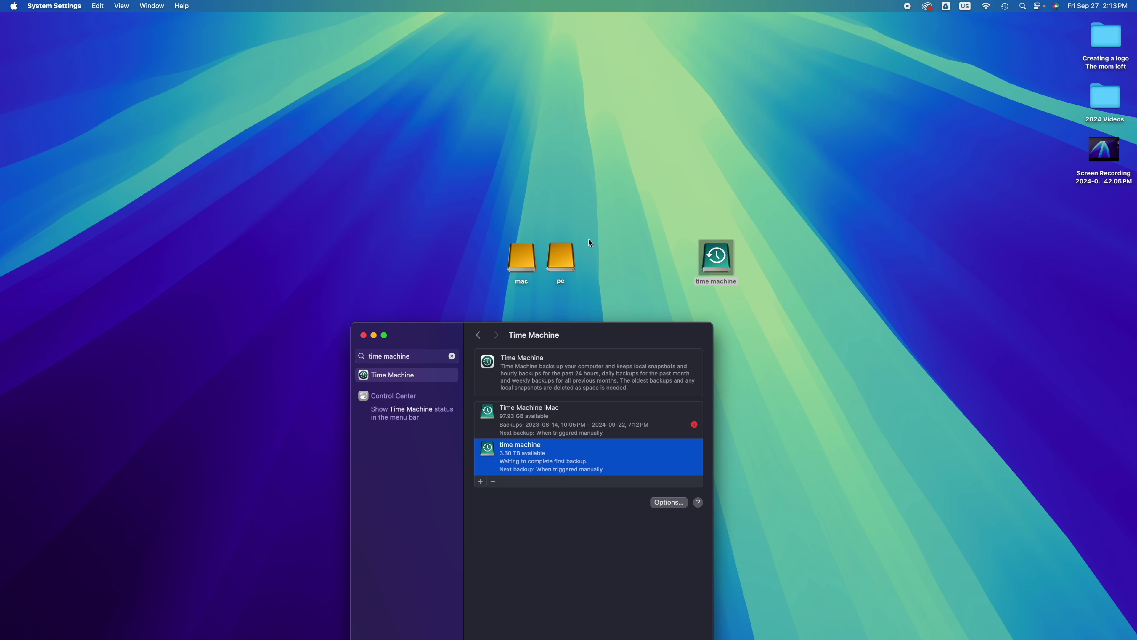
pyautogui.moveTo(590, 242); pyautogui.dragTo(555, 153)
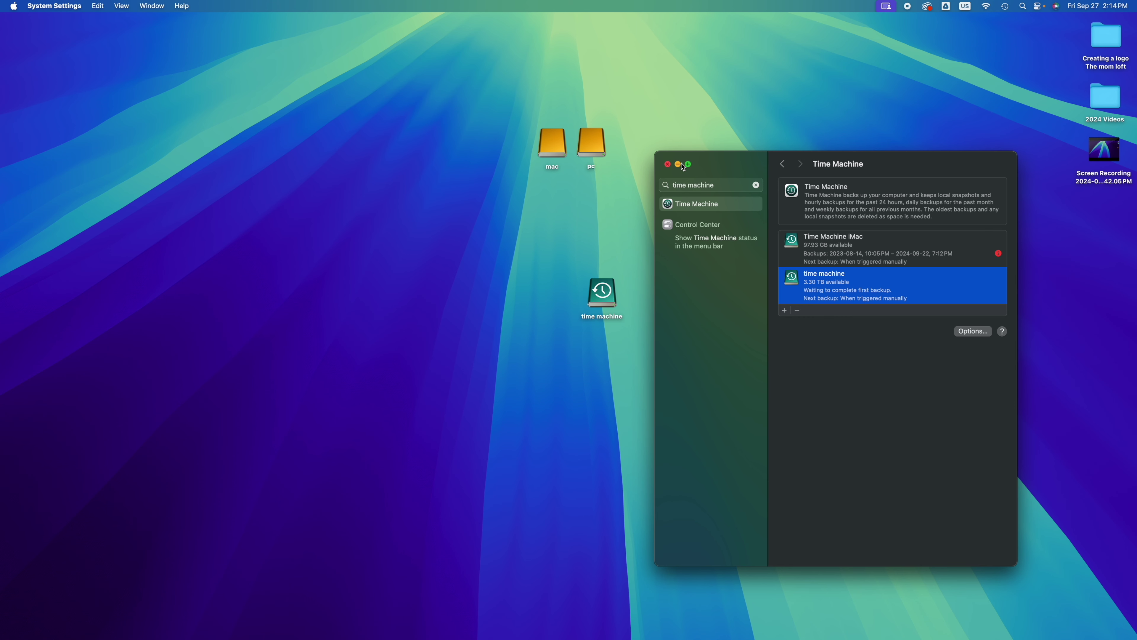
pyautogui.click(667, 165)
pyautogui.moveTo(591, 144); pyautogui.dragTo(676, 195)
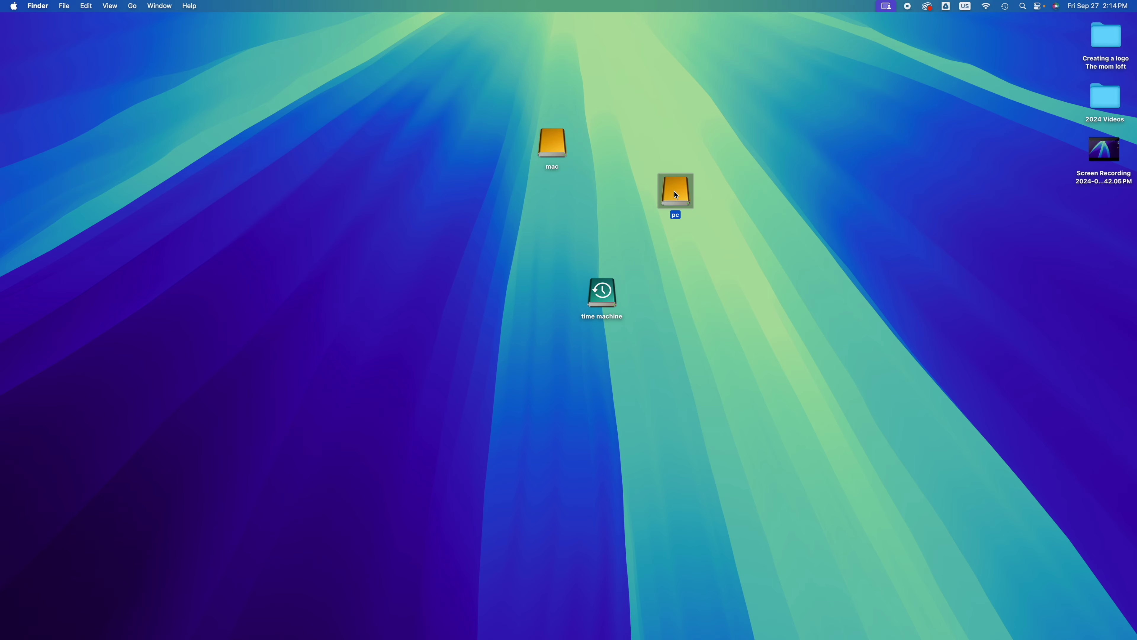
# - Open the pc drive and create a folder named hagsjhagS in it
pyautogui.doubleClick(676, 194)
pyautogui.moveTo(542, 144); pyautogui.dragTo(540, 216)
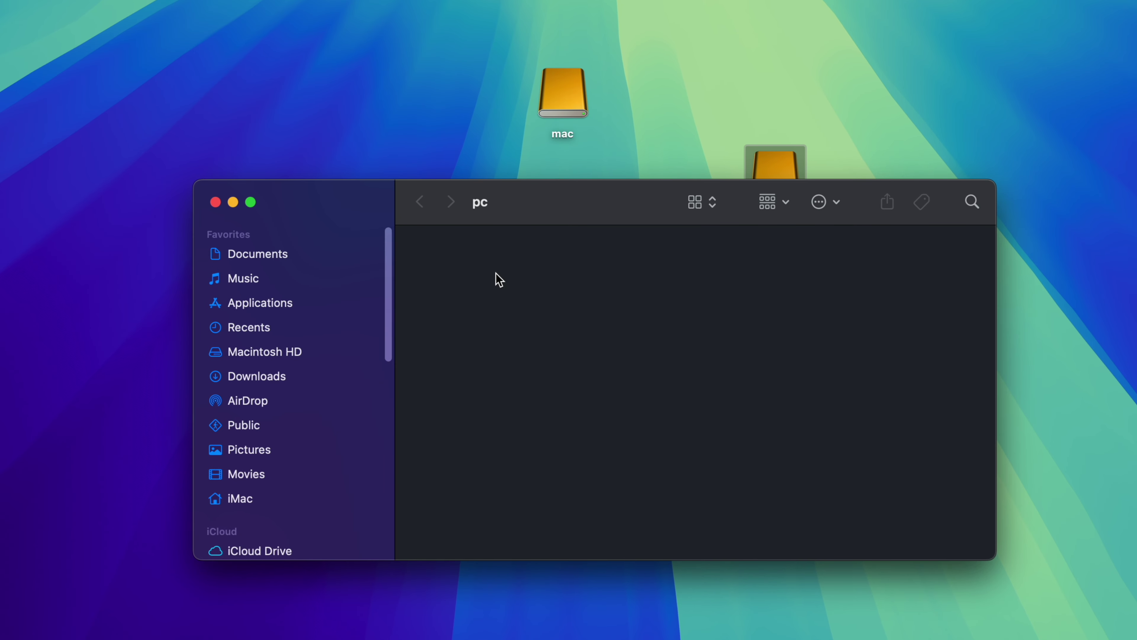
pyautogui.rightClick(515, 247)
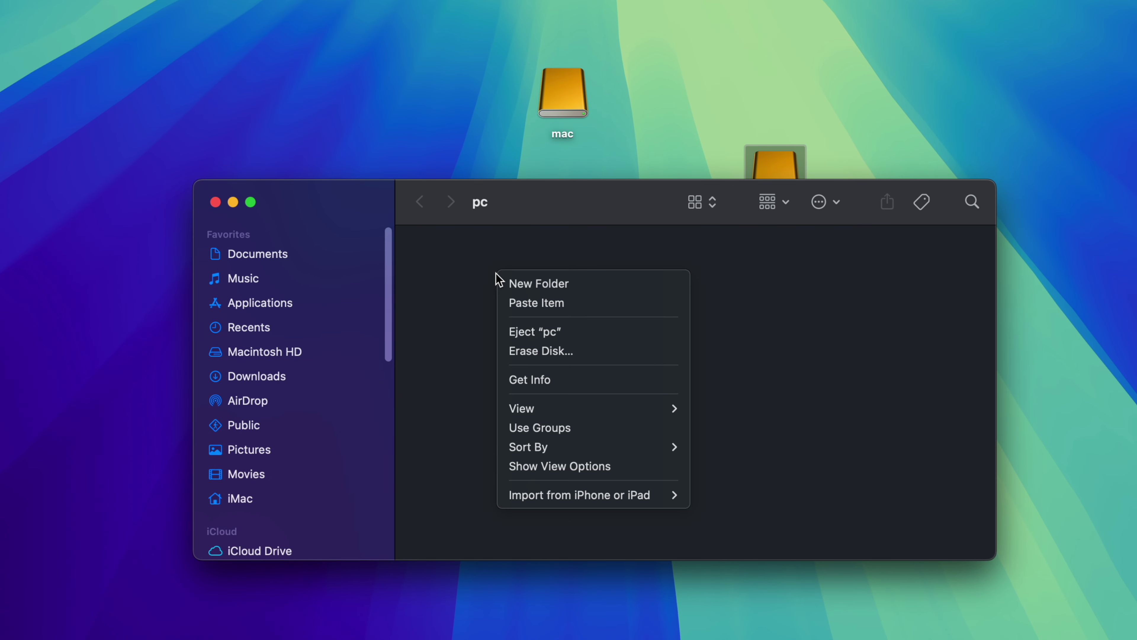
pyautogui.click(509, 284)
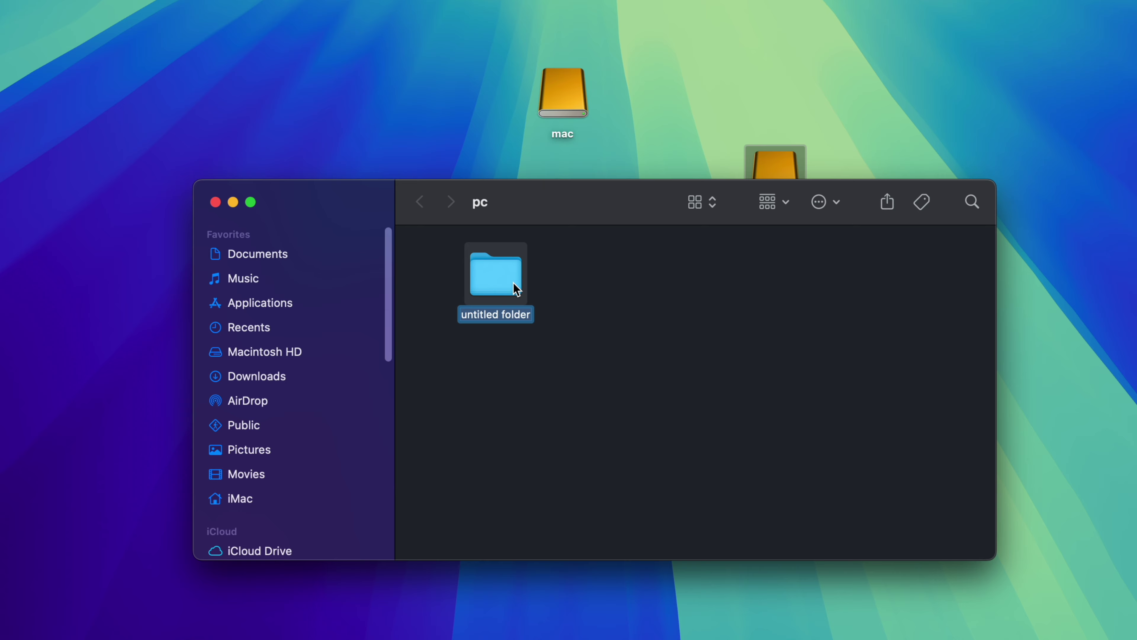
pyautogui.write('hagsjhagS')
pyautogui.click(561, 304)
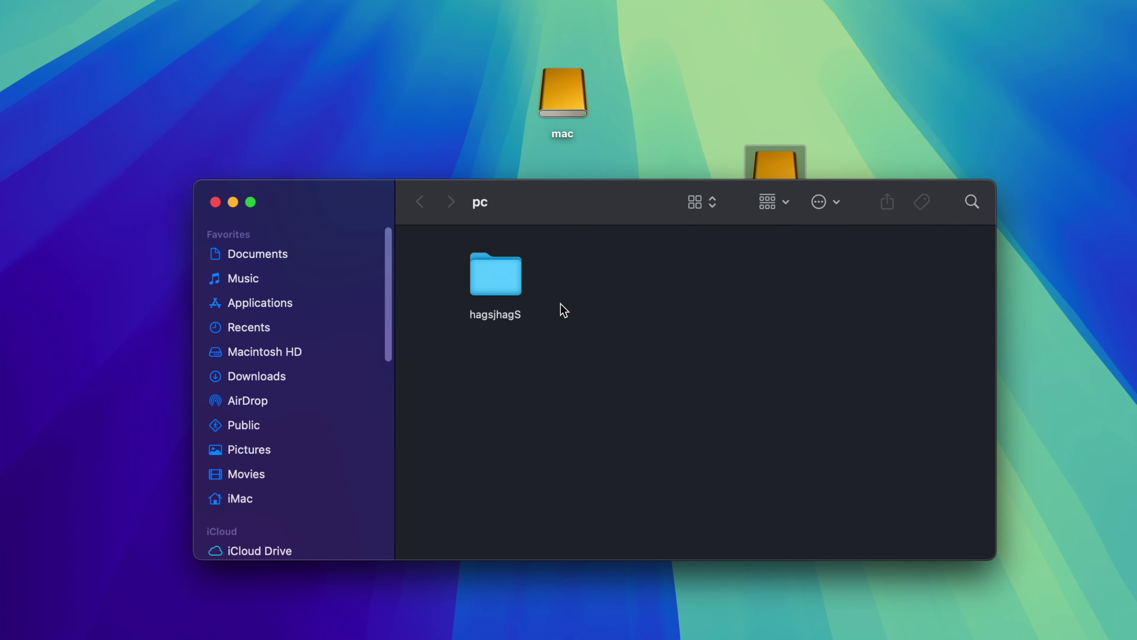
# - Move the hagsjhagS folder on the pc drive to the Trash
pyautogui.click(504, 287)
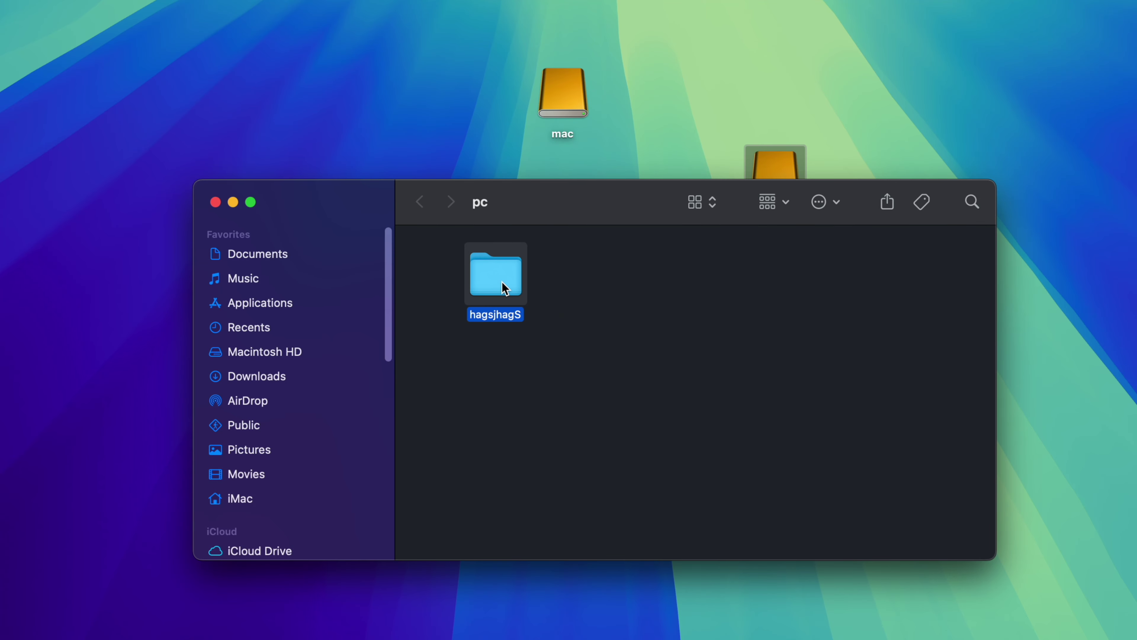
pyautogui.rightClick(505, 288)
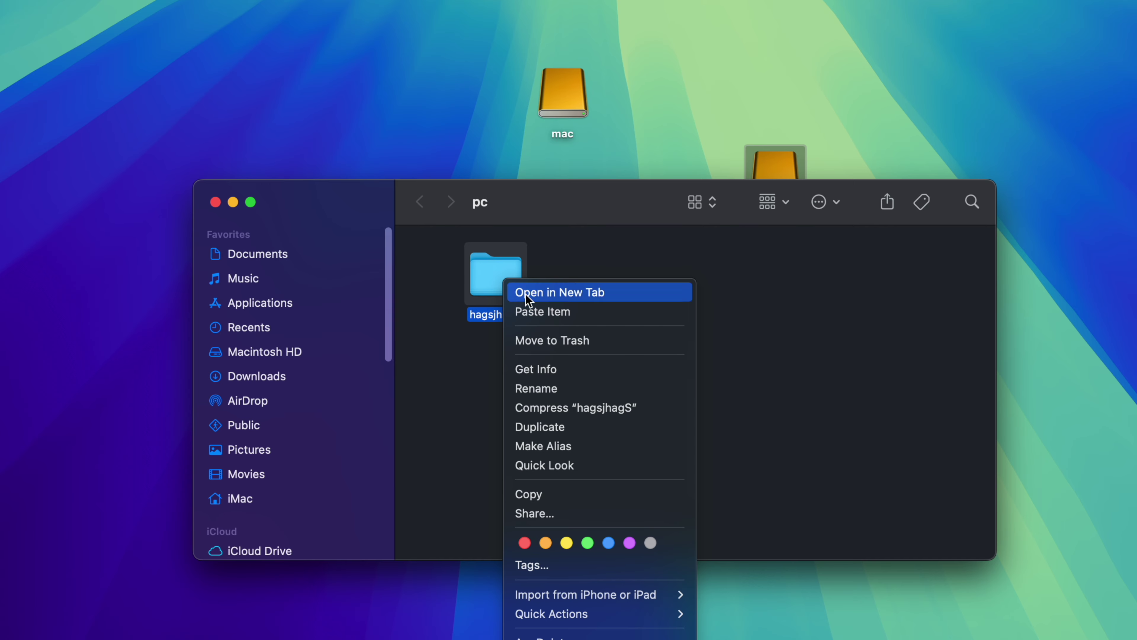
pyautogui.click(591, 350)
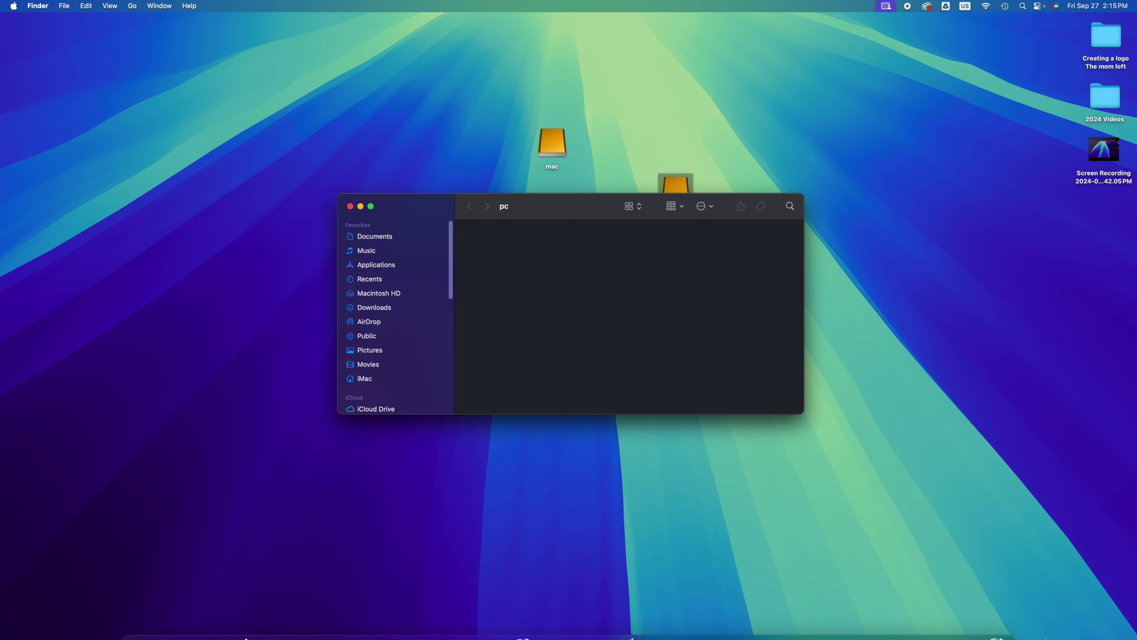
# - Empty the Trash and permanently erase its items
pyautogui.moveTo(1017, 630)
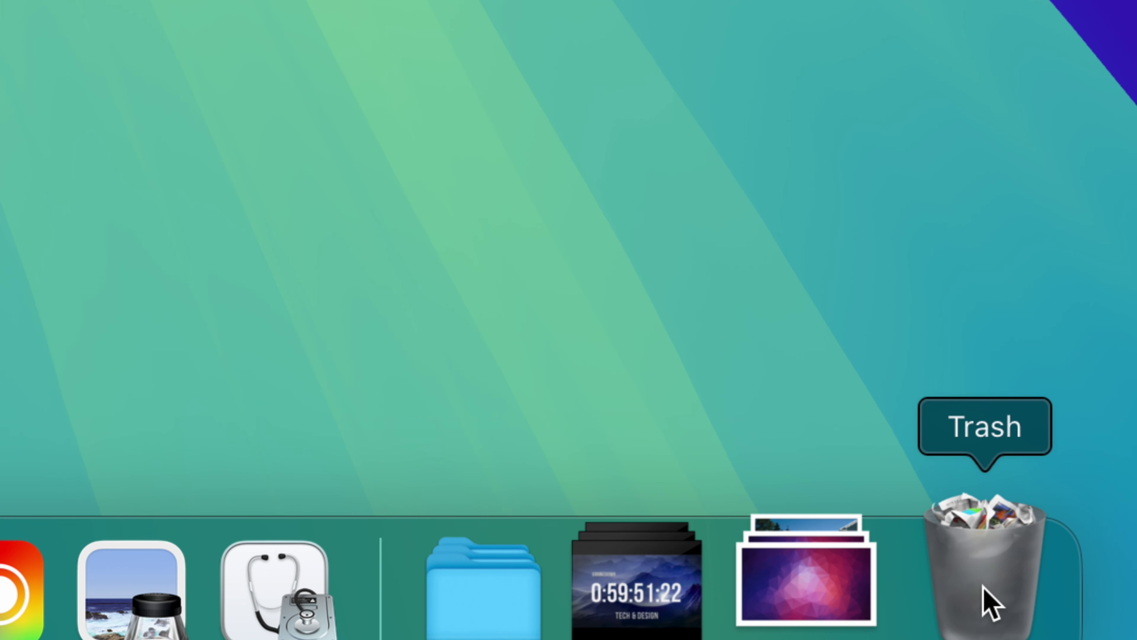
pyautogui.rightClick(979, 591)
pyautogui.click(990, 428)
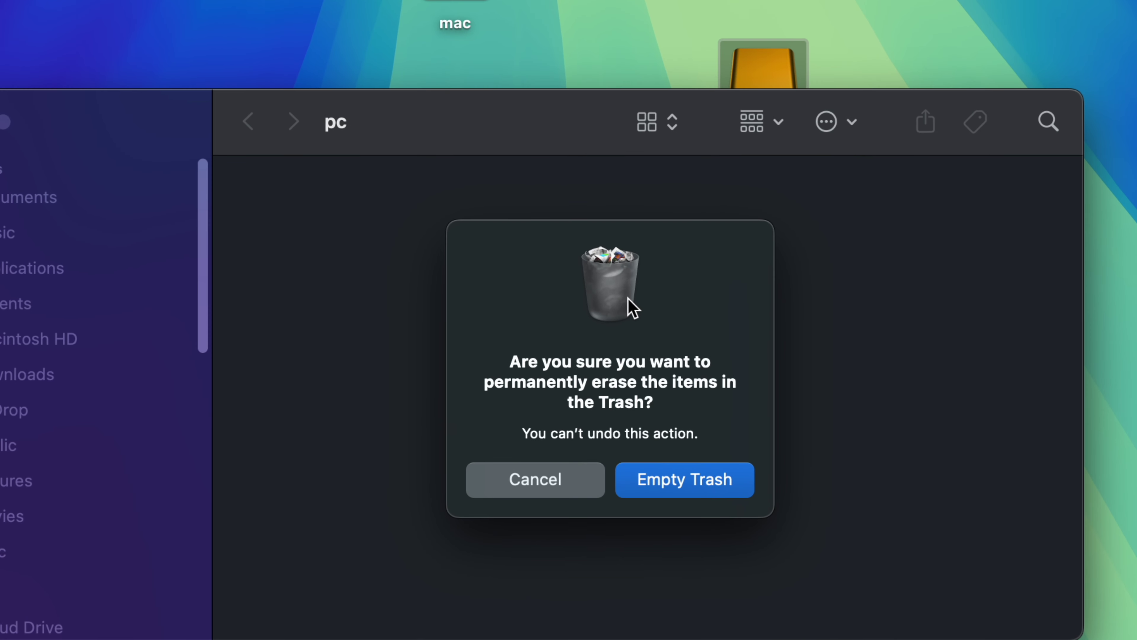
pyautogui.click(641, 366)
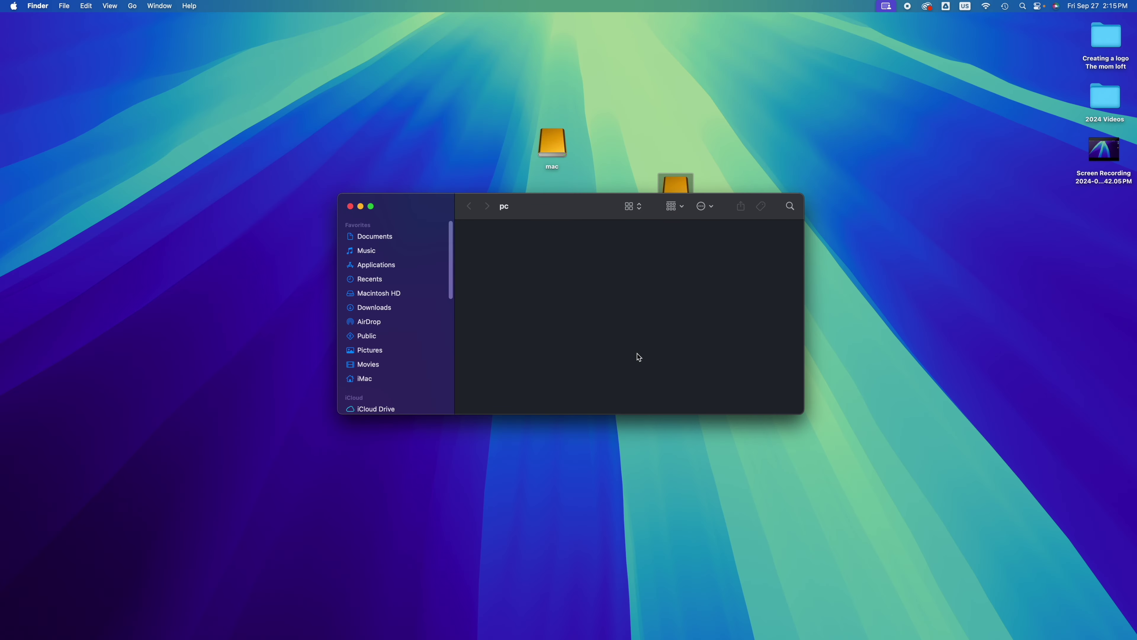
# - Copy the screen recording file from the desktop to the pc drive, and close the drive's window
pyautogui.moveTo(562, 214); pyautogui.dragTo(554, 220)
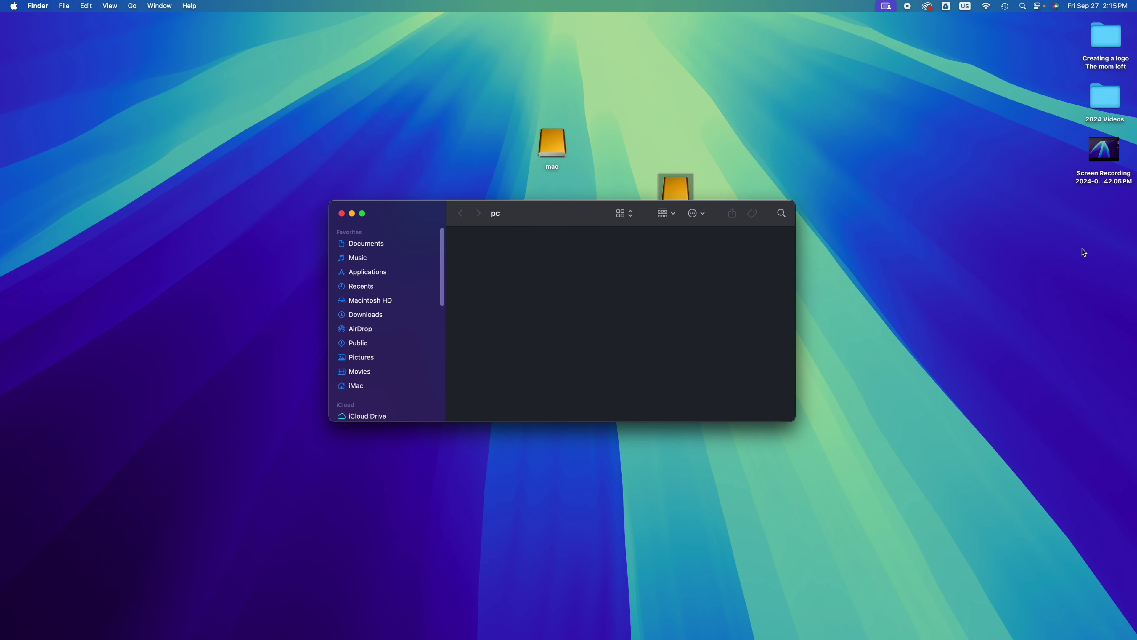
pyautogui.click(1107, 156)
pyautogui.moveTo(1107, 157); pyautogui.dragTo(560, 283)
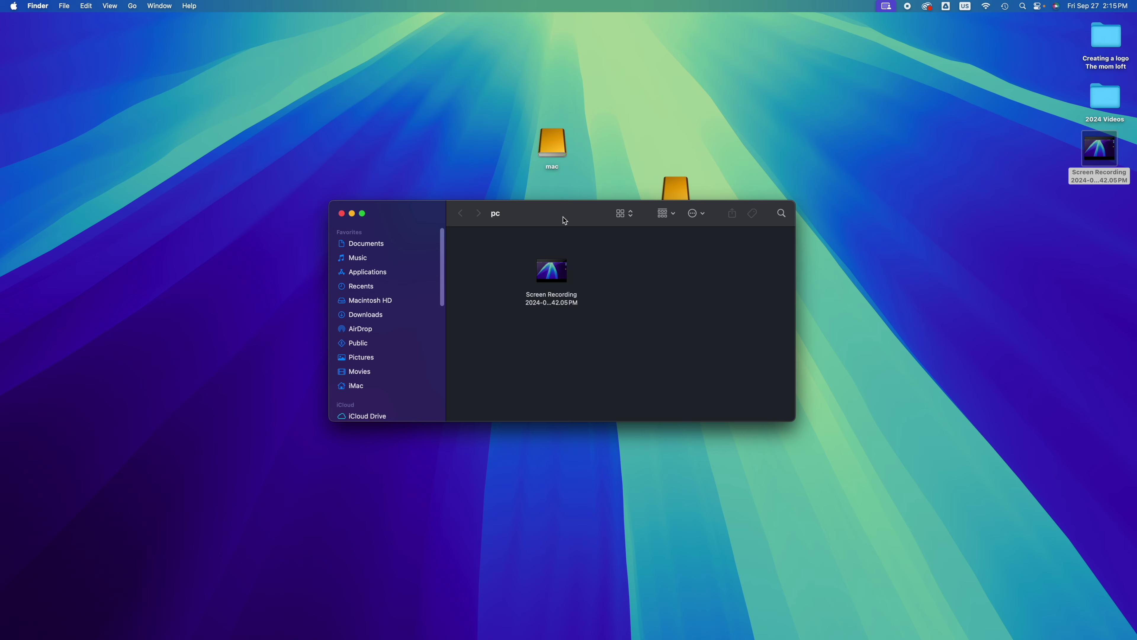
pyautogui.moveTo(561, 215); pyautogui.dragTo(587, 328)
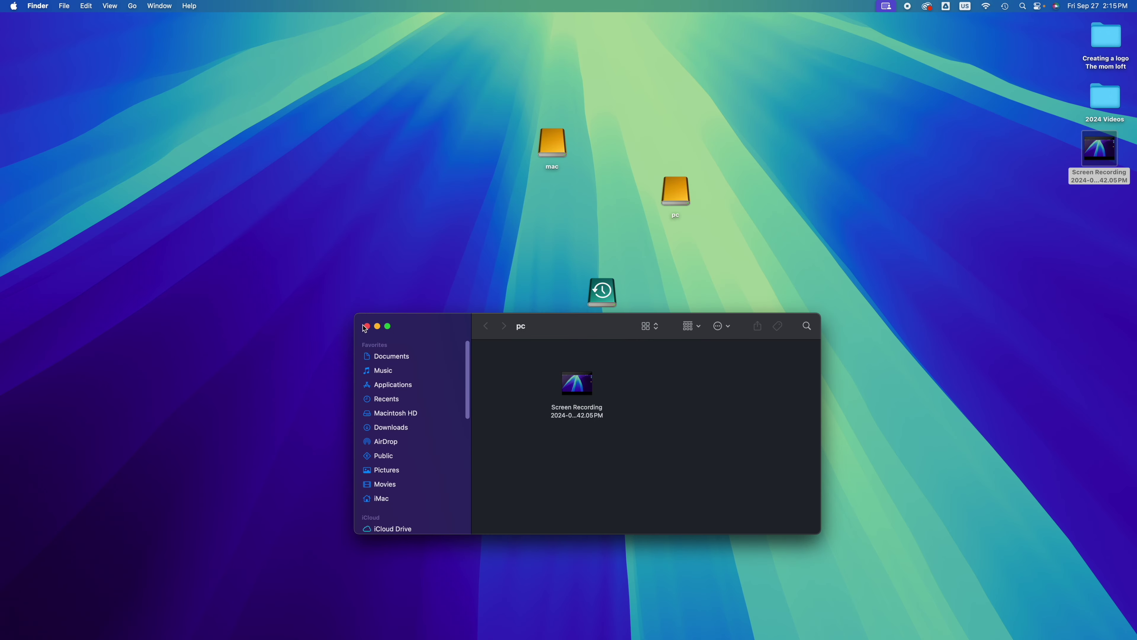
pyautogui.click(366, 326)
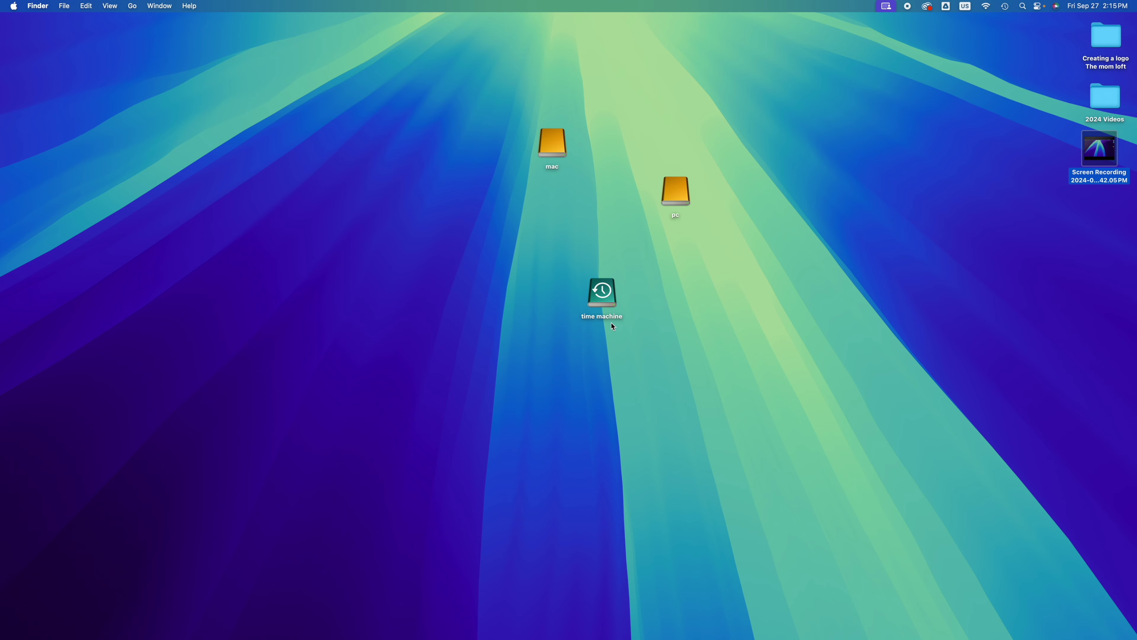
# - Eject the time machine volume together with all other volumes of the same external disk
pyautogui.rightClick(606, 294)
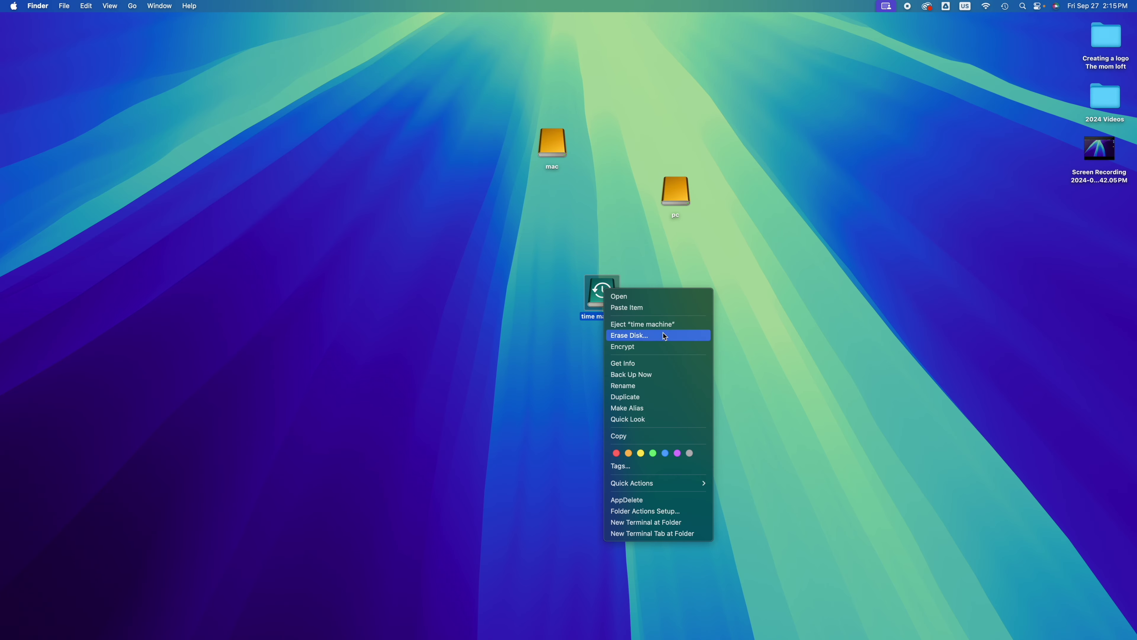
pyautogui.click(655, 324)
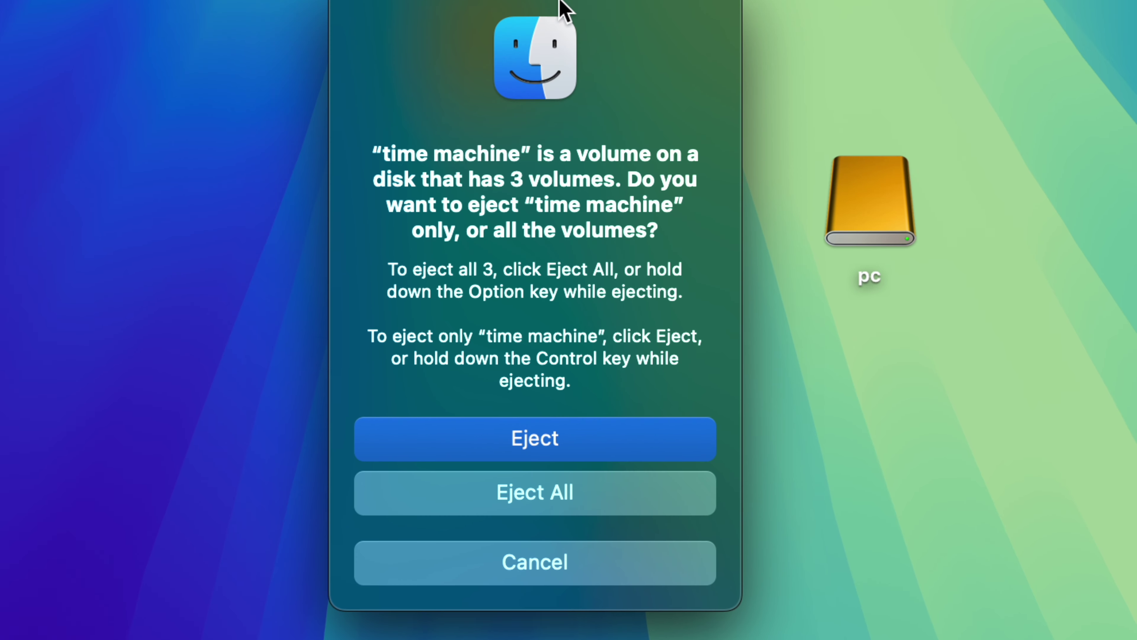
pyautogui.click(465, 532)
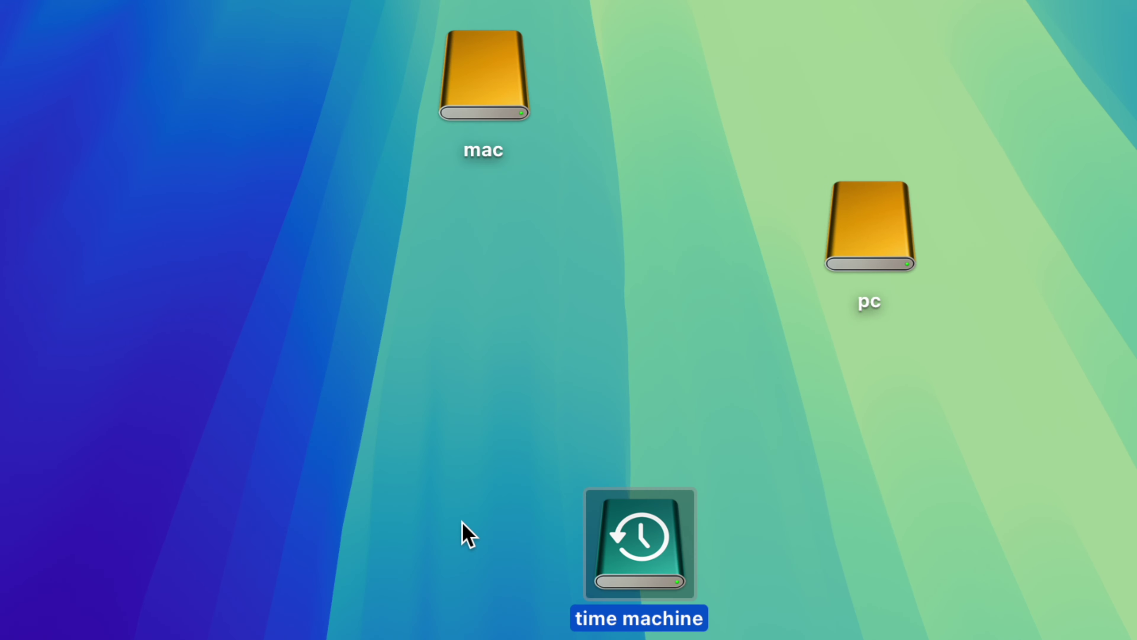